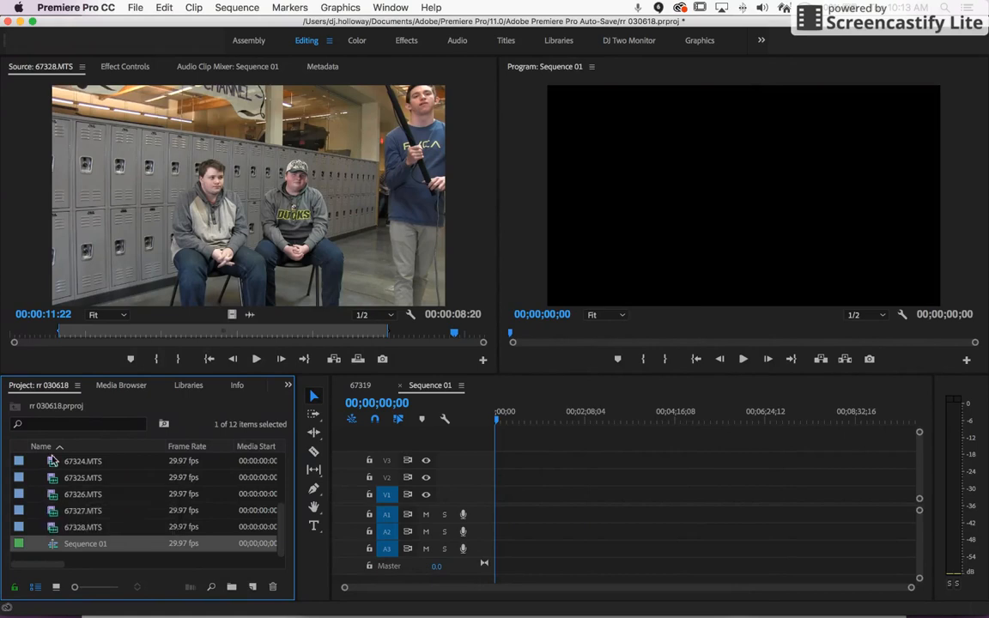
# Step: Import cliff comp 01.jpg from the Assets folder in Finder into the rr 030618 Premiere Pro project
pyautogui.moveTo(57, 456)
pyautogui.moveTo(114, 499)
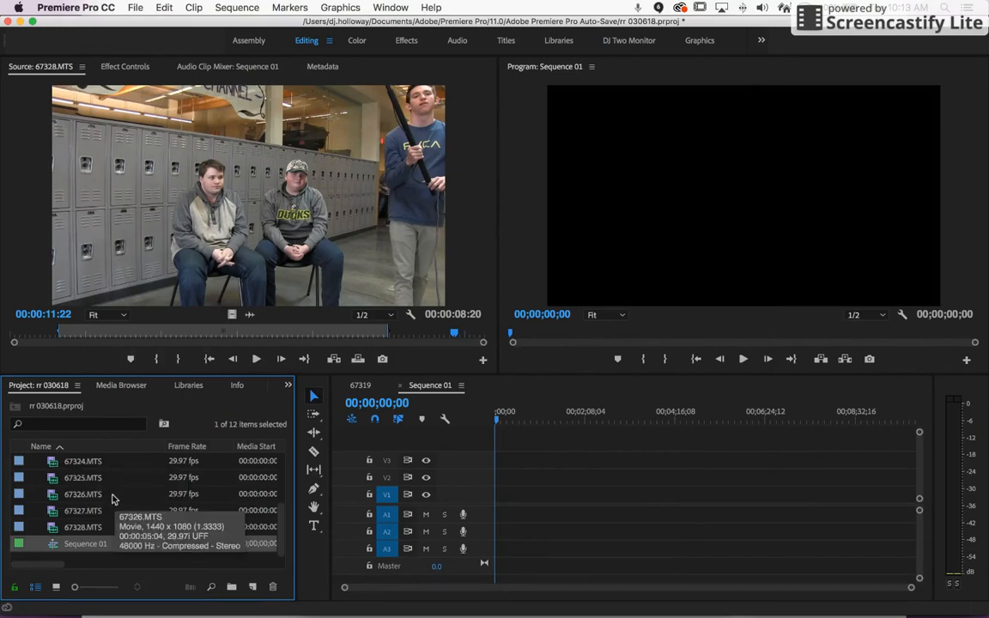
pyautogui.press('super+Tab')
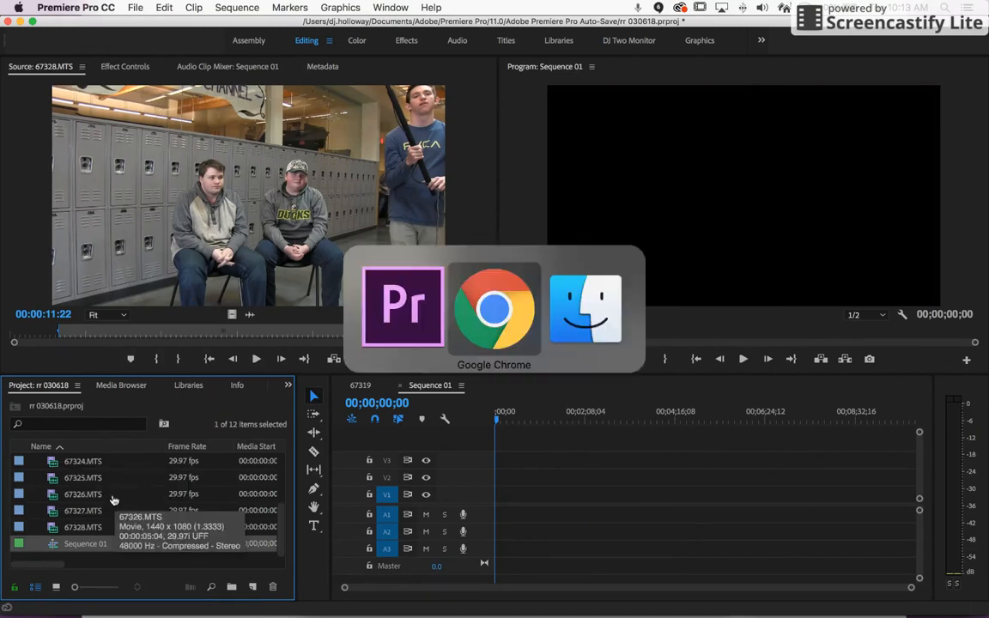
pyautogui.press('super+Tab')
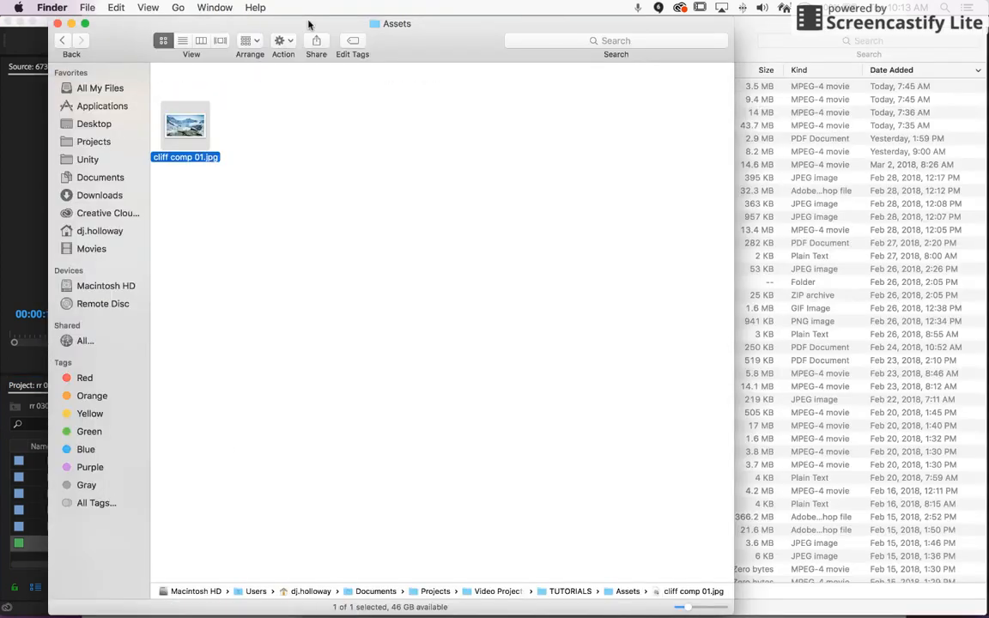
pyautogui.moveTo(304, 30); pyautogui.dragTo(673, 30)
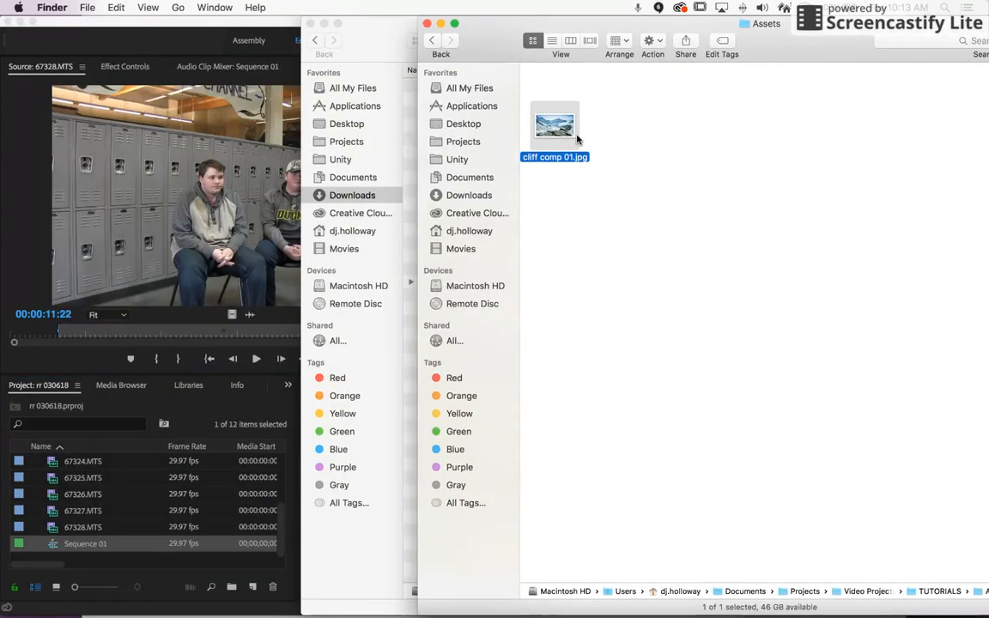
pyautogui.moveTo(549, 128); pyautogui.dragTo(31, 505)
pyautogui.click(38, 515)
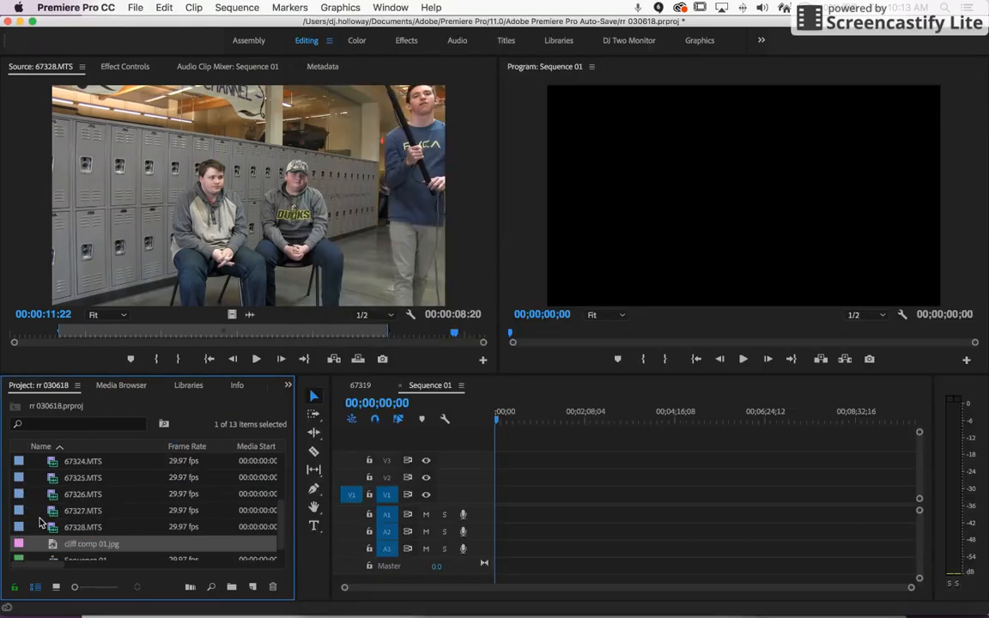
# Step: Place cliff comp 01.jpg on track V1 at the start of Sequence 01 and play it back
pyautogui.doubleClick(53, 543)
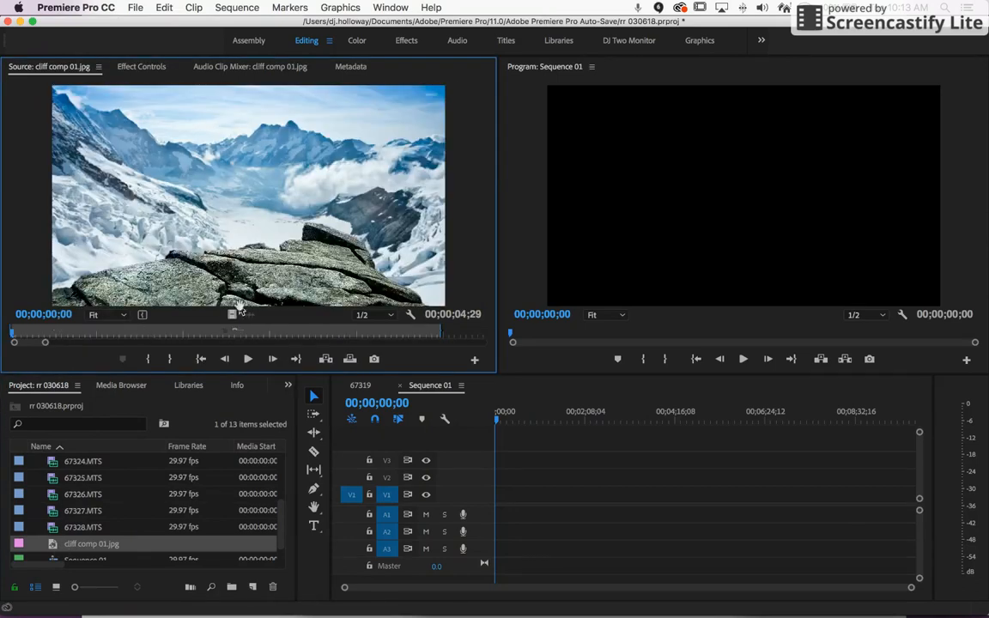
pyautogui.moveTo(204, 281); pyautogui.dragTo(496, 494)
pyautogui.press('\\')
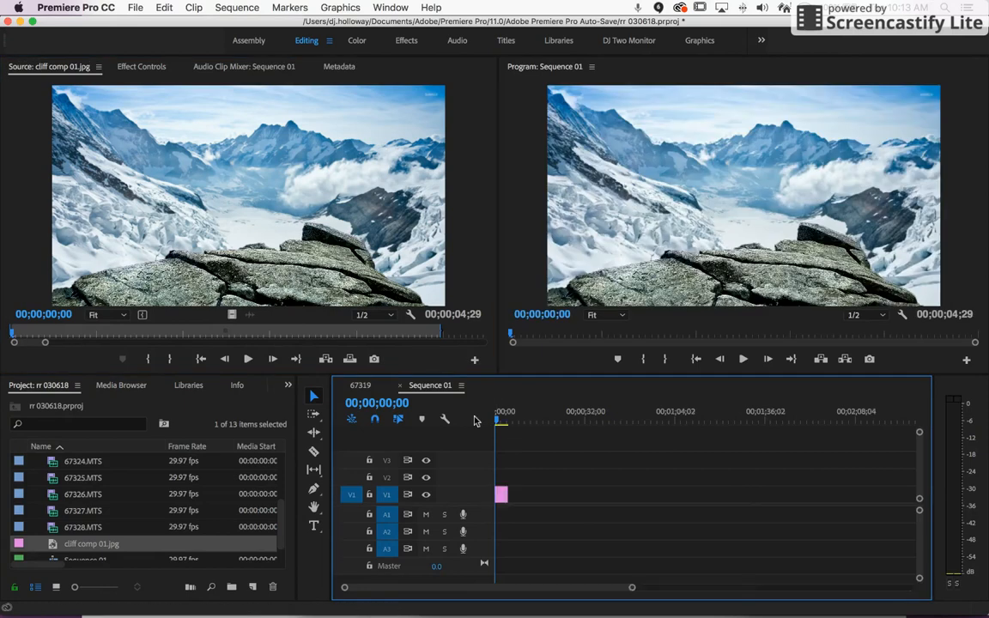
pyautogui.press('space')
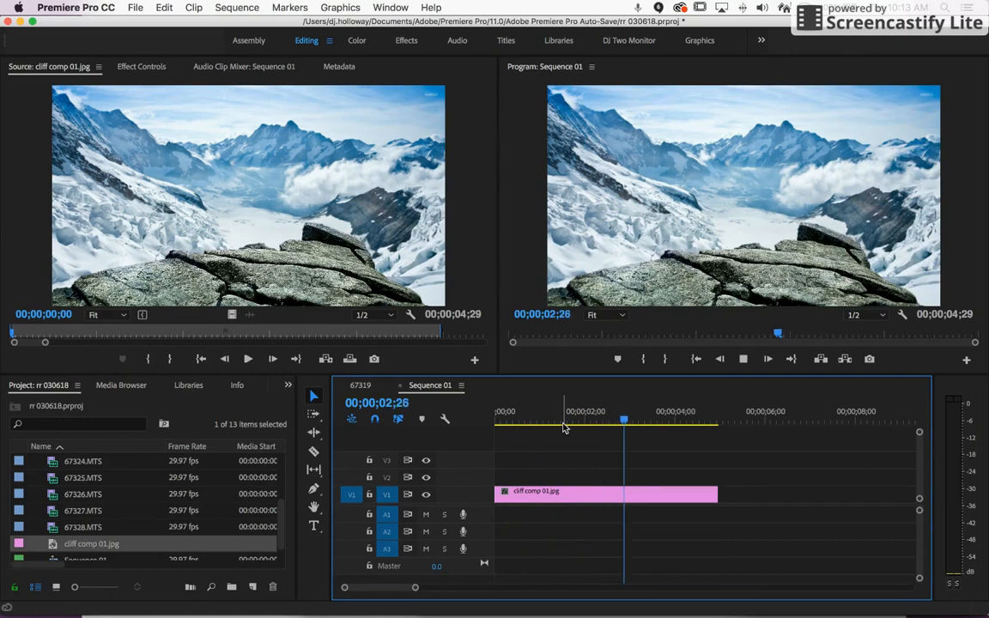
pyautogui.press('space')
pyautogui.moveTo(558, 415); pyautogui.dragTo(401, 424)
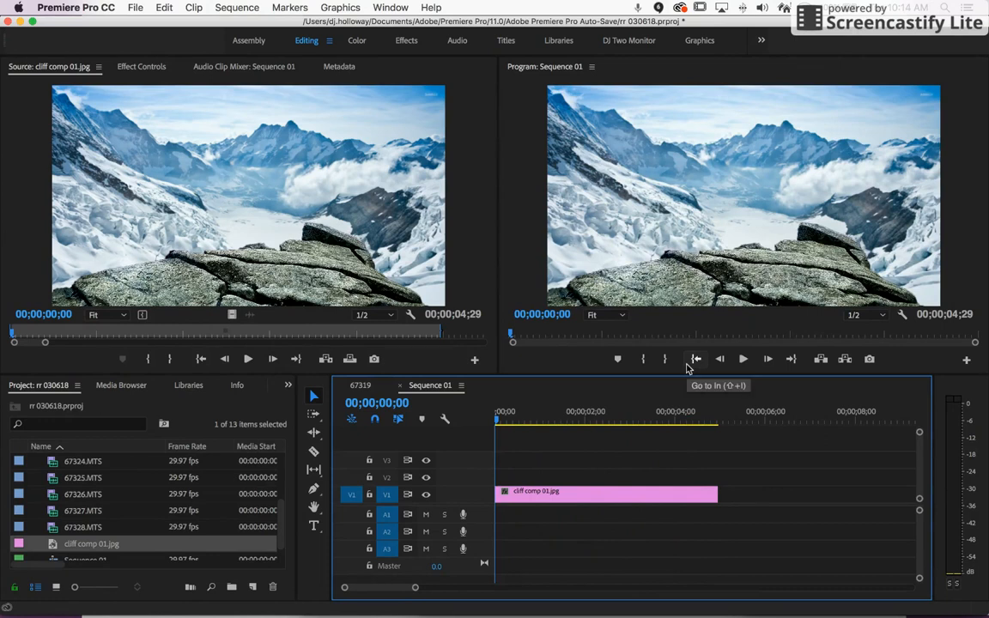
# Step: Show the effect controls of the cliff comp 01.jpg clip and enable Position keyframing at the clip's start
pyautogui.click(614, 502)
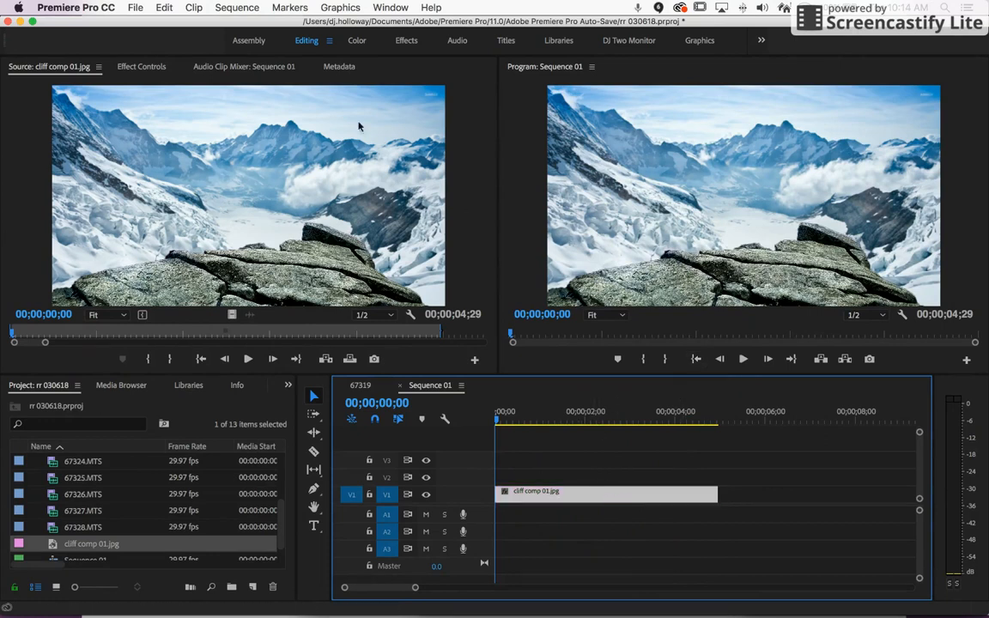
pyautogui.click(141, 69)
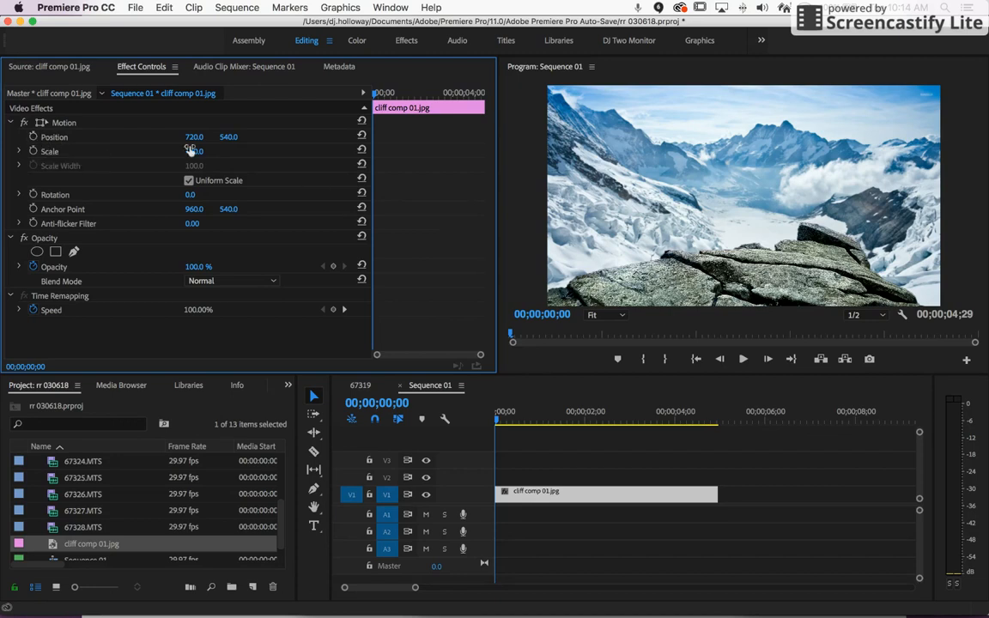
pyautogui.moveTo(194, 140); pyautogui.dragTo(198, 137)
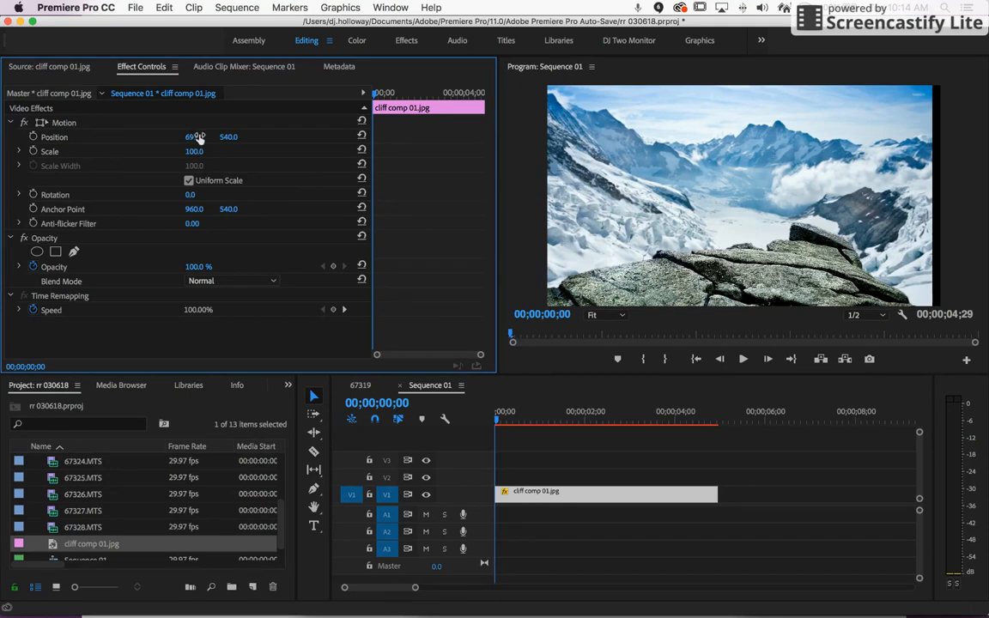
pyautogui.moveTo(197, 137); pyautogui.dragTo(199, 138)
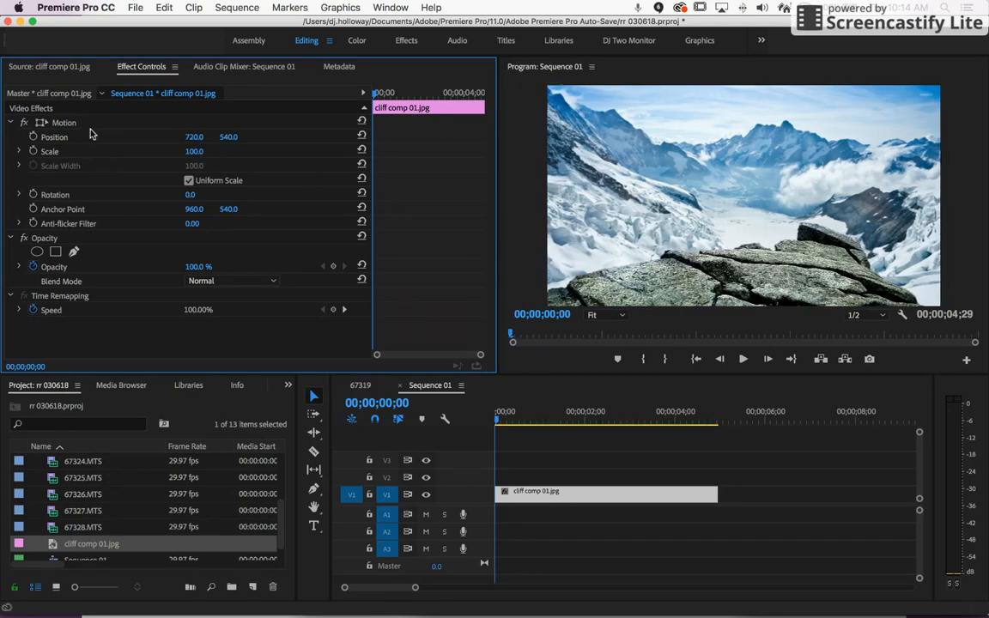
pyautogui.click(34, 138)
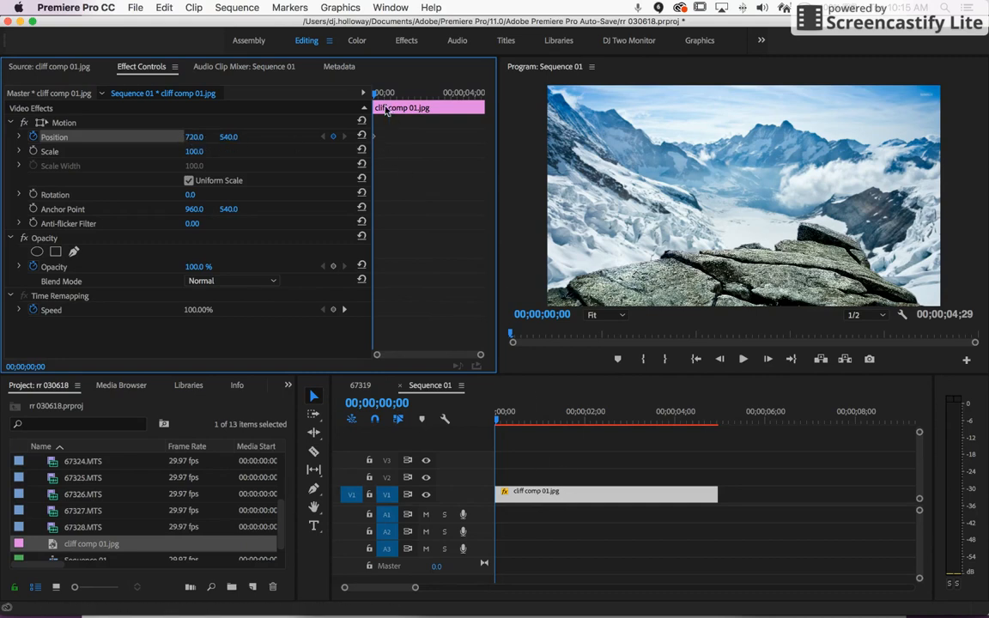
# Step: Add a Position keyframe of 863, 678 at 00;00;02;01 and play the movement from the start
pyautogui.moveTo(381, 100); pyautogui.dragTo(418, 101)
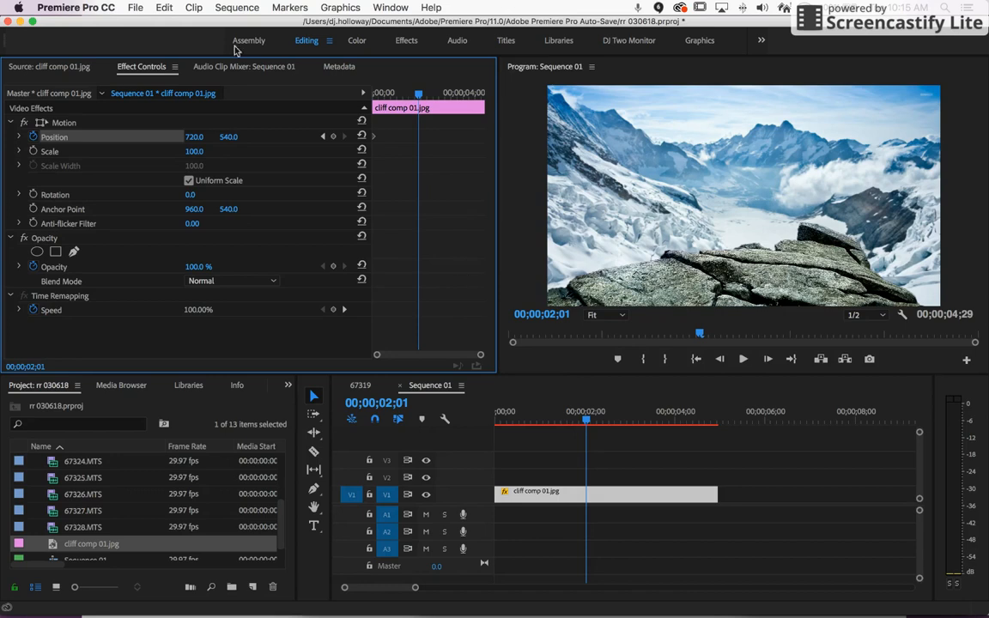
pyautogui.moveTo(194, 136); pyautogui.dragTo(233, 136)
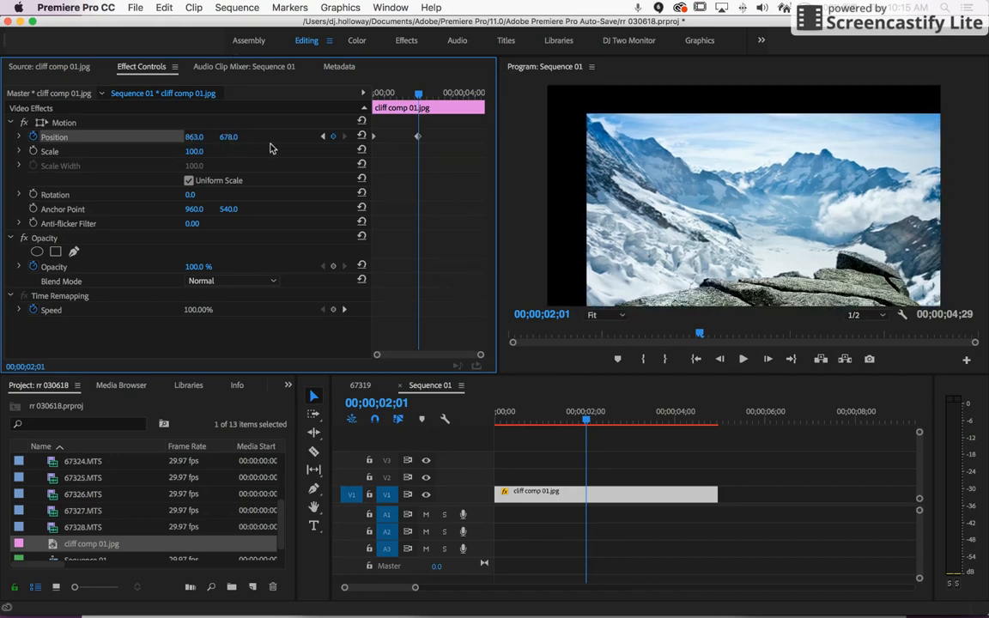
pyautogui.click(322, 136)
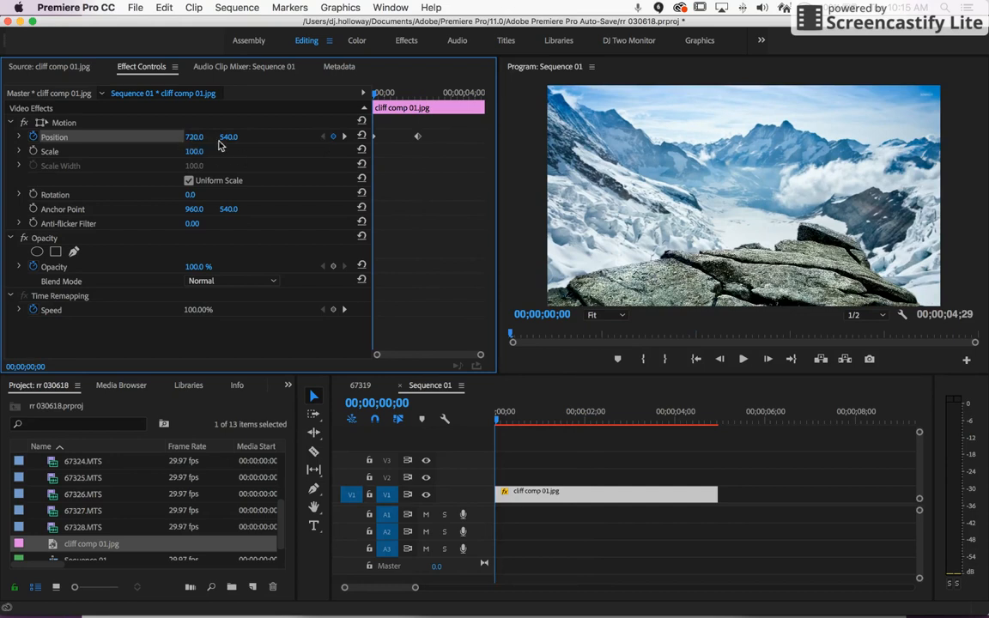
pyautogui.press('space')
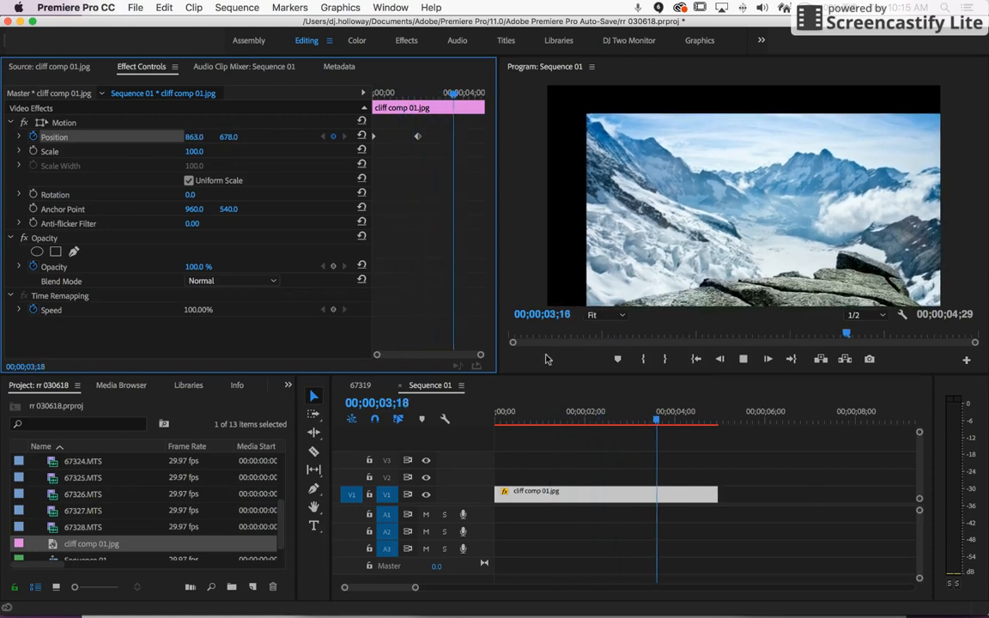
pyautogui.click(493, 419)
pyautogui.press('space')
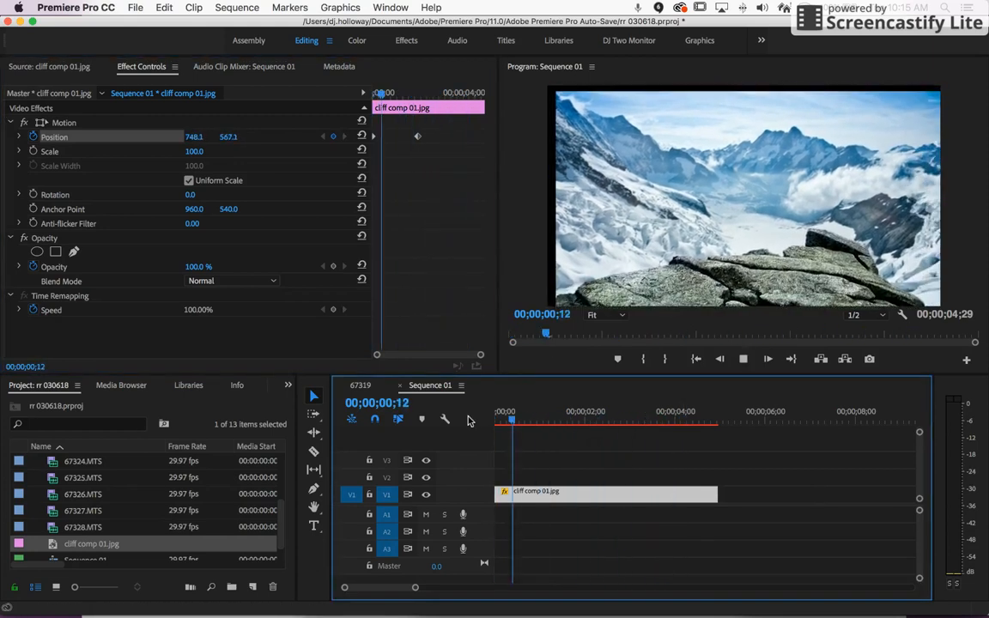
pyautogui.press('space')
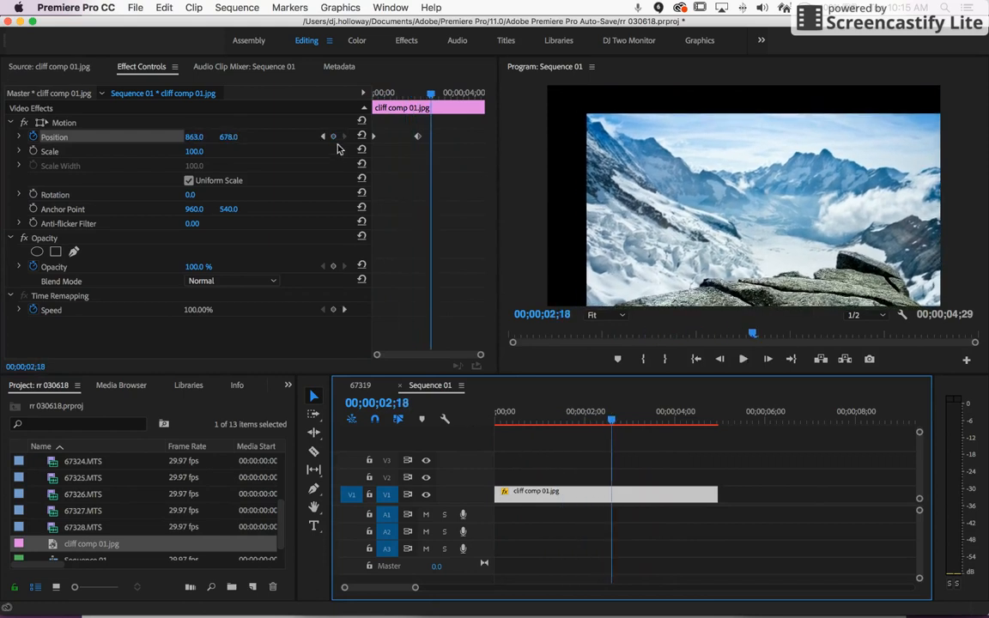
# Step: Reset the Position, delete the keyframes after the first one, and return the playhead to the start of the clip
pyautogui.click(362, 136)
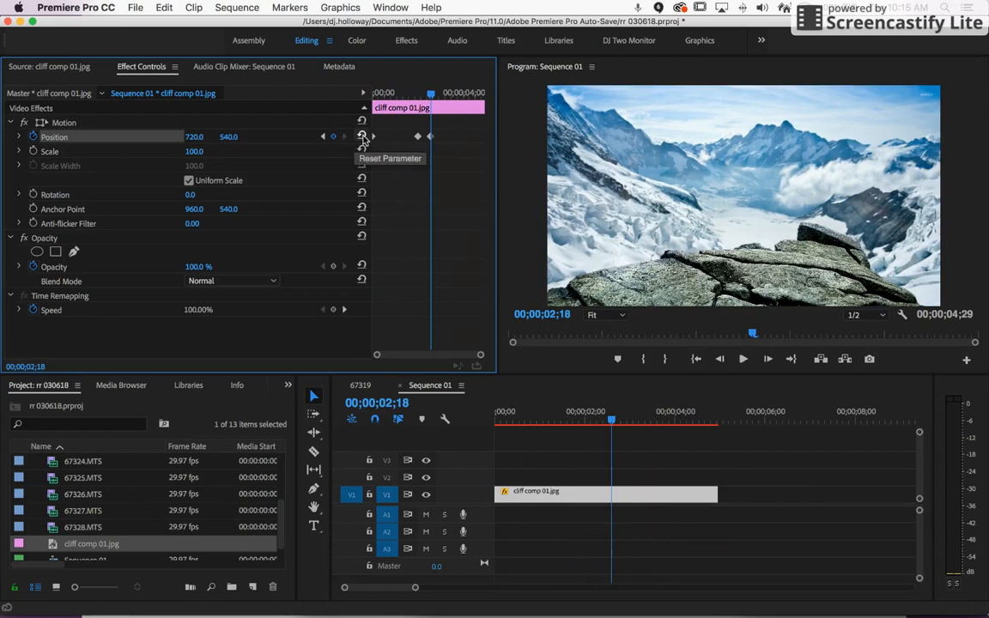
pyautogui.moveTo(439, 128); pyautogui.dragTo(395, 151)
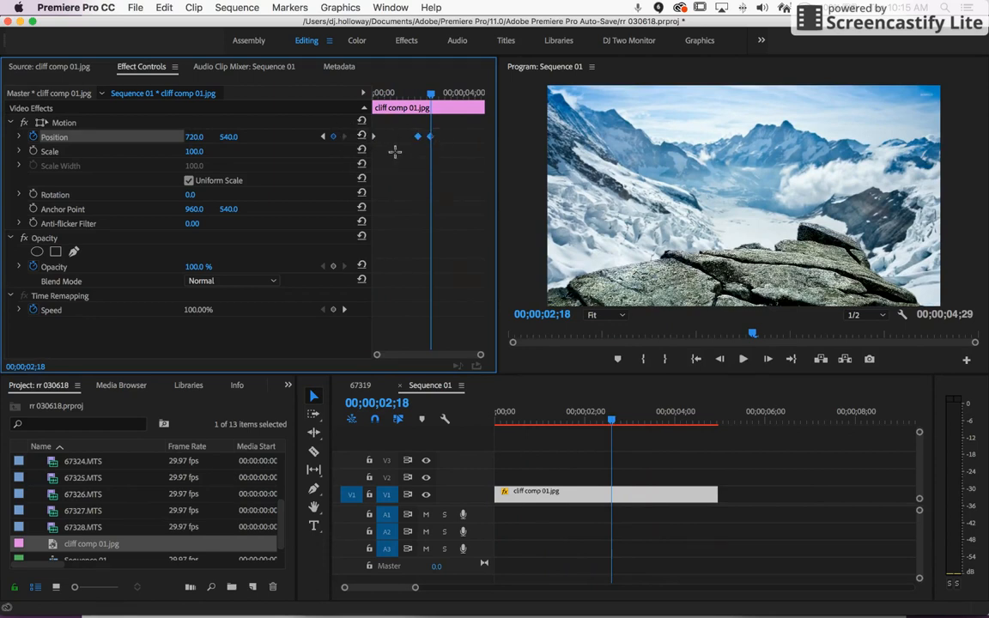
pyautogui.moveTo(430, 92); pyautogui.dragTo(350, 92)
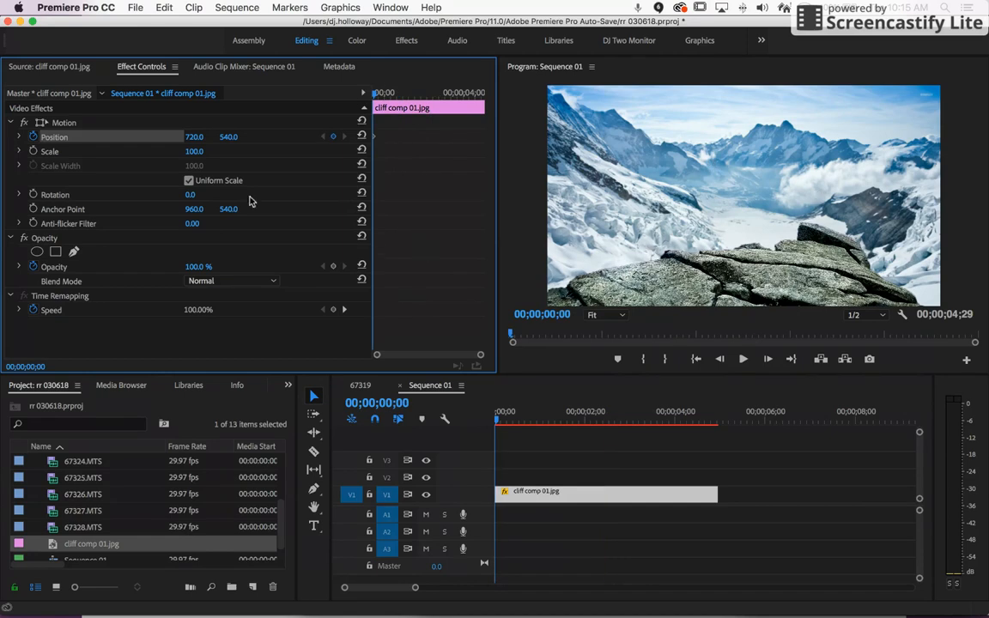
# Step: Enable Scale keyframing at the clip's start, setting Scale to 125 and the vertical Position to 408
pyautogui.click(35, 154)
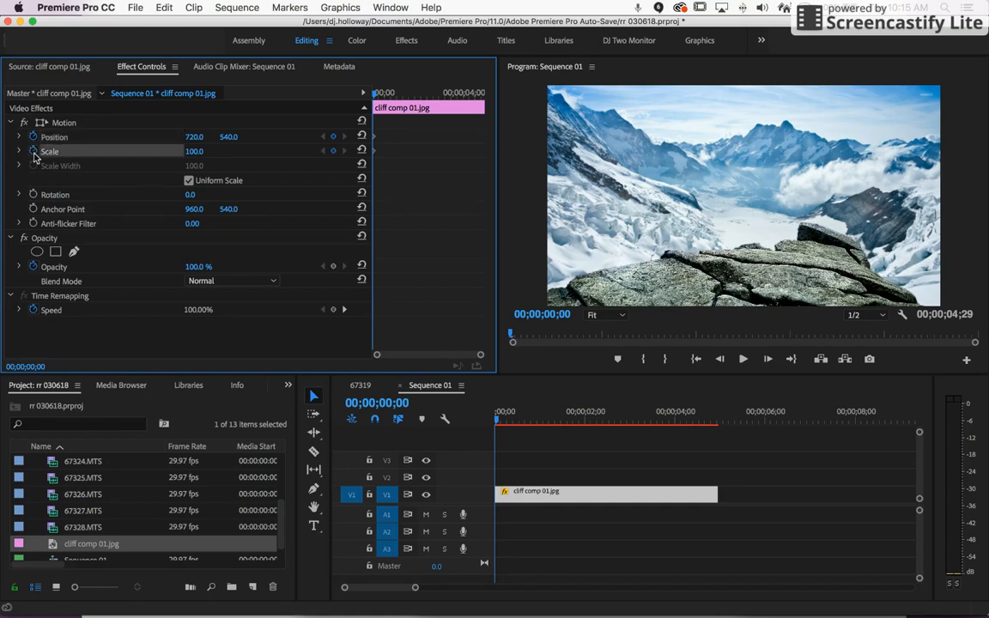
pyautogui.click(199, 151)
pyautogui.press('Return')
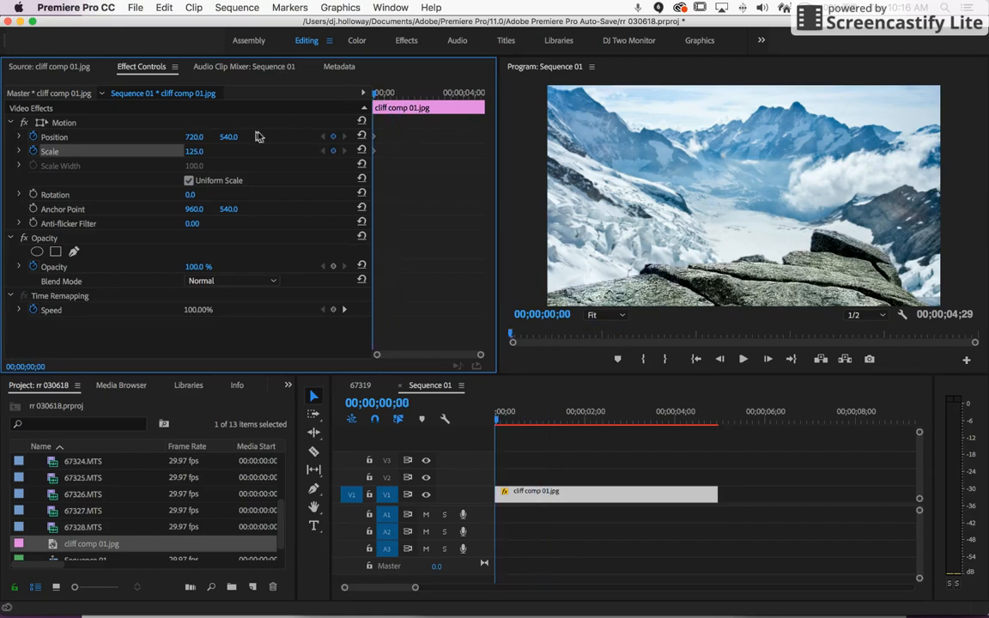
pyautogui.moveTo(226, 137); pyautogui.dragTo(245, 149)
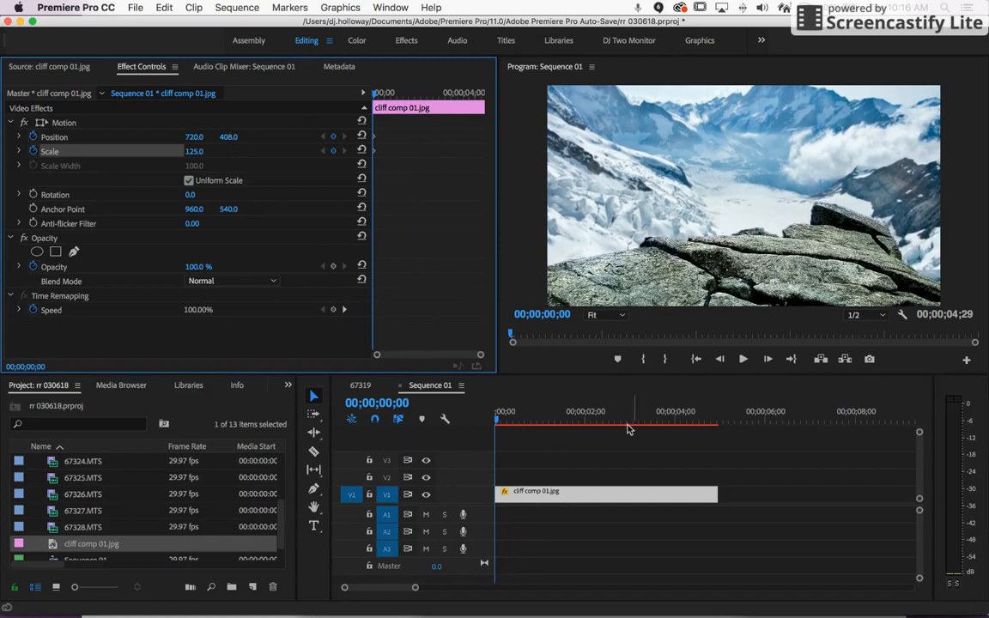
# Step: Add a Position keyframe at 00;00;02;01 with the vertical value 676 and play the pan from the start
pyautogui.moveTo(500, 412); pyautogui.dragTo(586, 412)
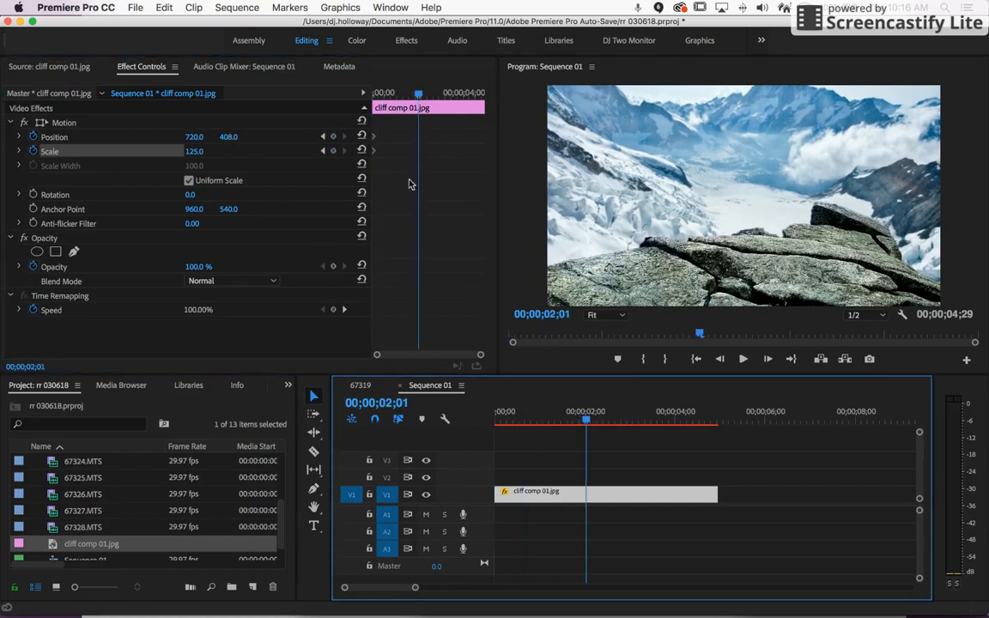
pyautogui.moveTo(228, 137); pyautogui.dragTo(231, 137)
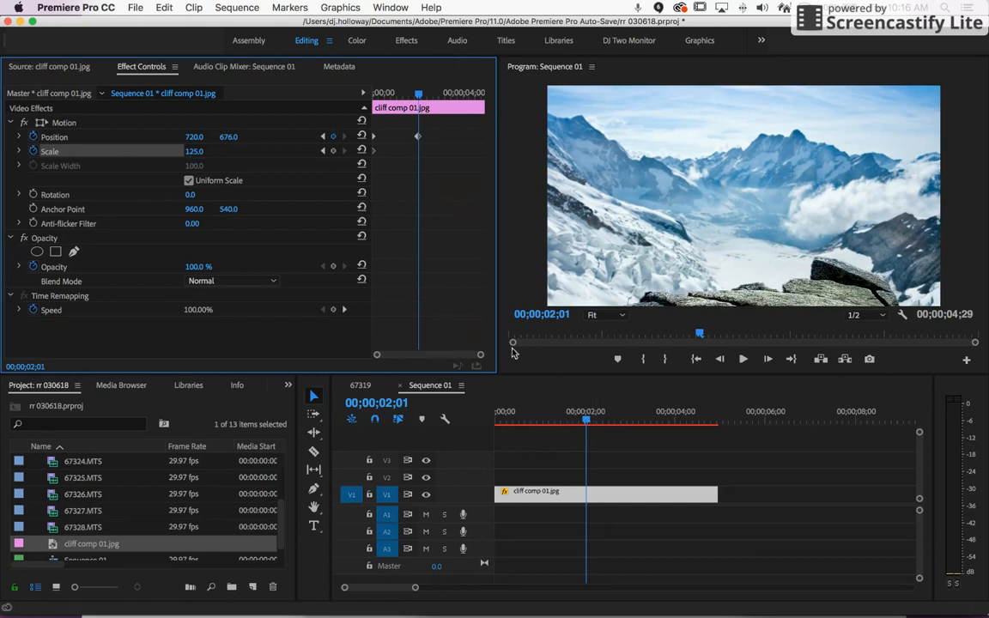
pyautogui.moveTo(590, 422); pyautogui.dragTo(448, 420)
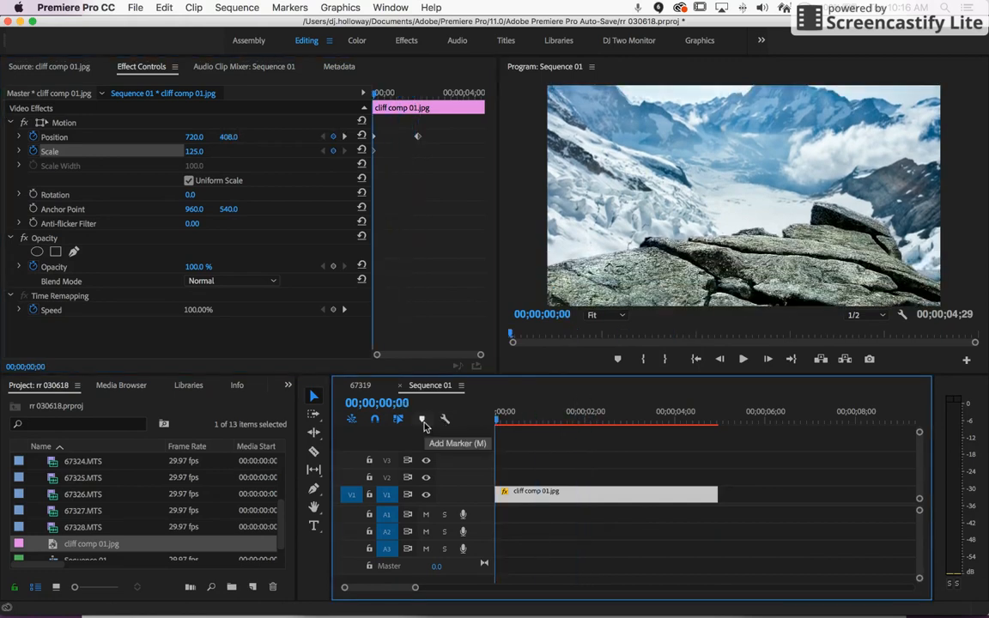
pyautogui.press('space')
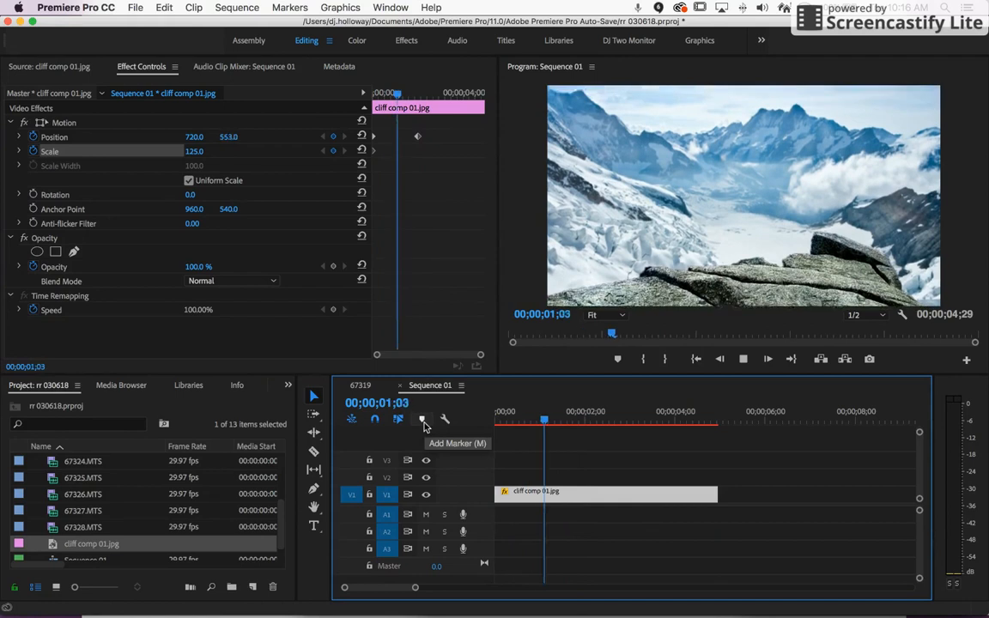
pyautogui.press('space')
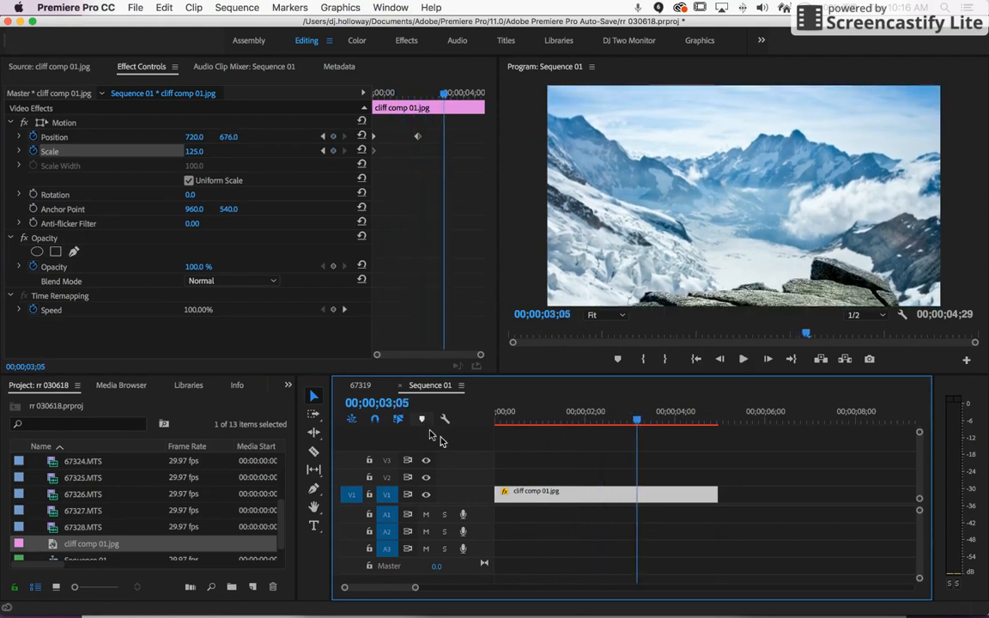
# Step: Render the sequence preview, play the vertical pan, and return the playhead to the start
pyautogui.press('Home')
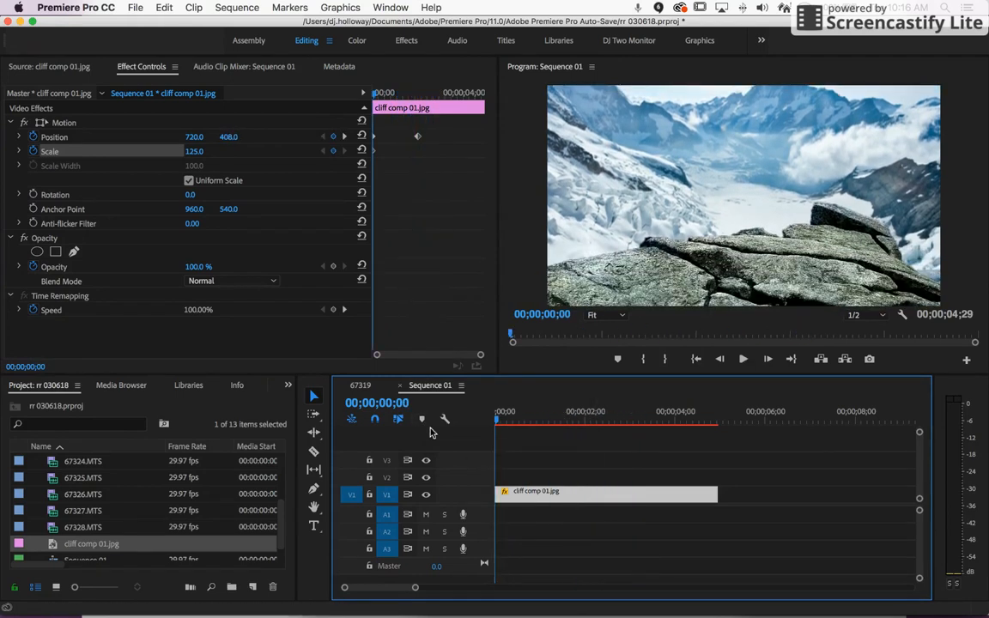
pyautogui.press('Return')
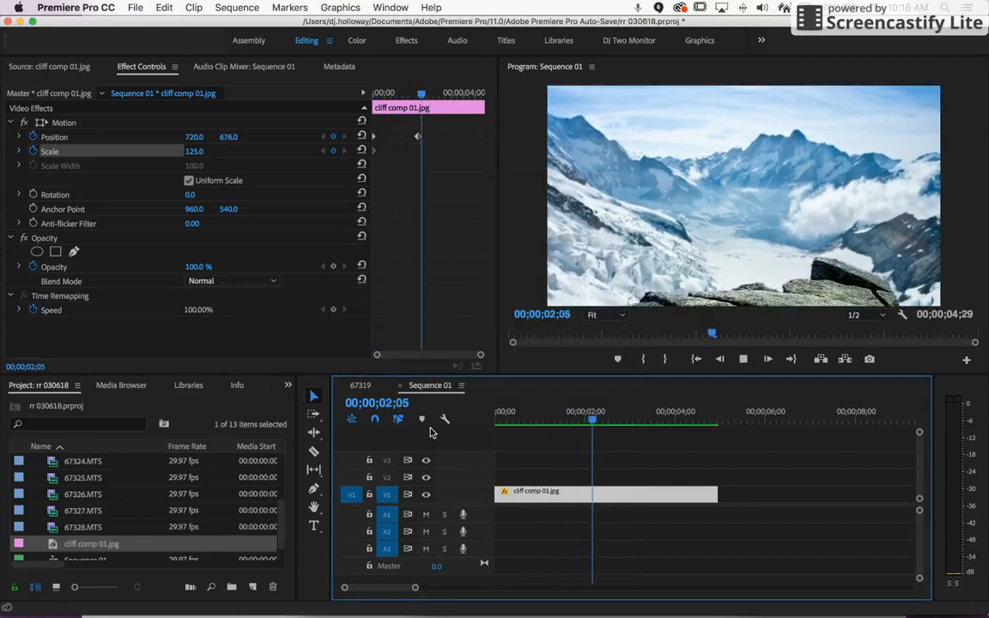
pyautogui.press('space')
pyautogui.moveTo(629, 410); pyautogui.dragTo(496, 412)
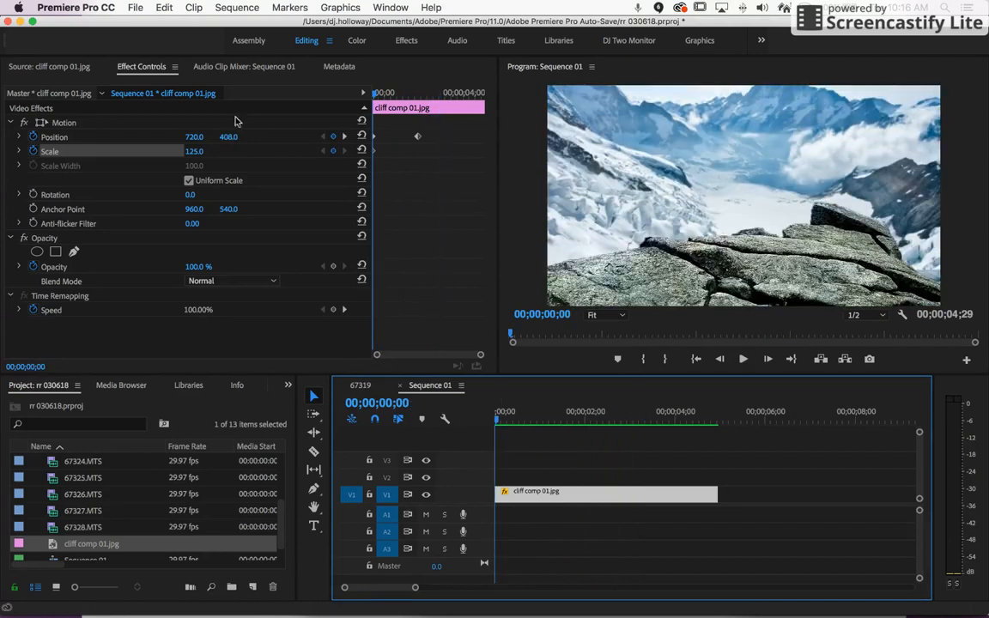
# Step: Set keyframes at 00;00;02;00 with Scale at 100 and the vertical Position at 540
pyautogui.moveTo(375, 92); pyautogui.dragTo(419, 96)
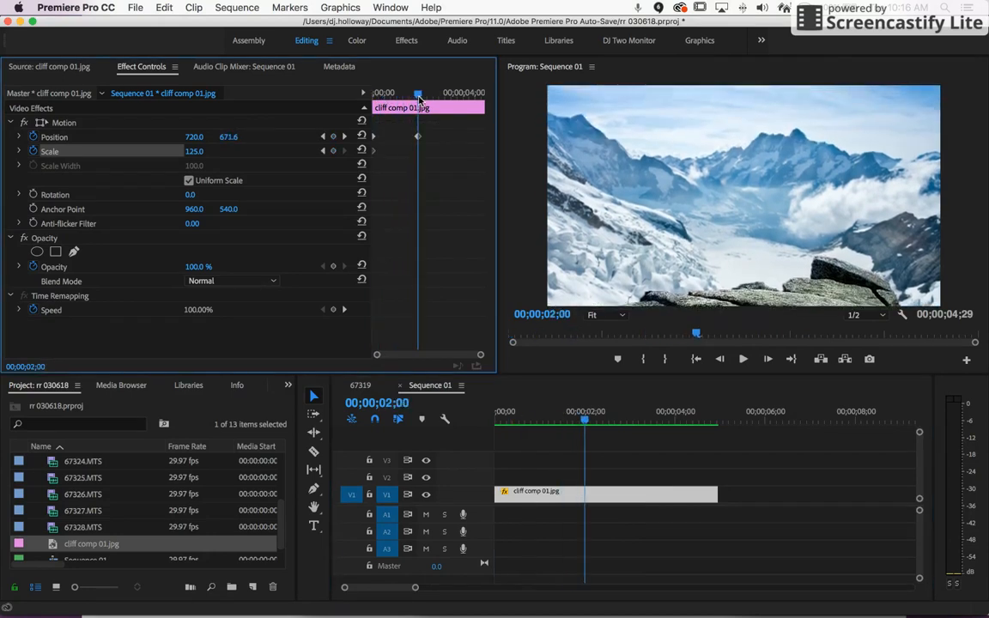
pyautogui.click(192, 151)
pyautogui.write('100')
pyautogui.press('Return')
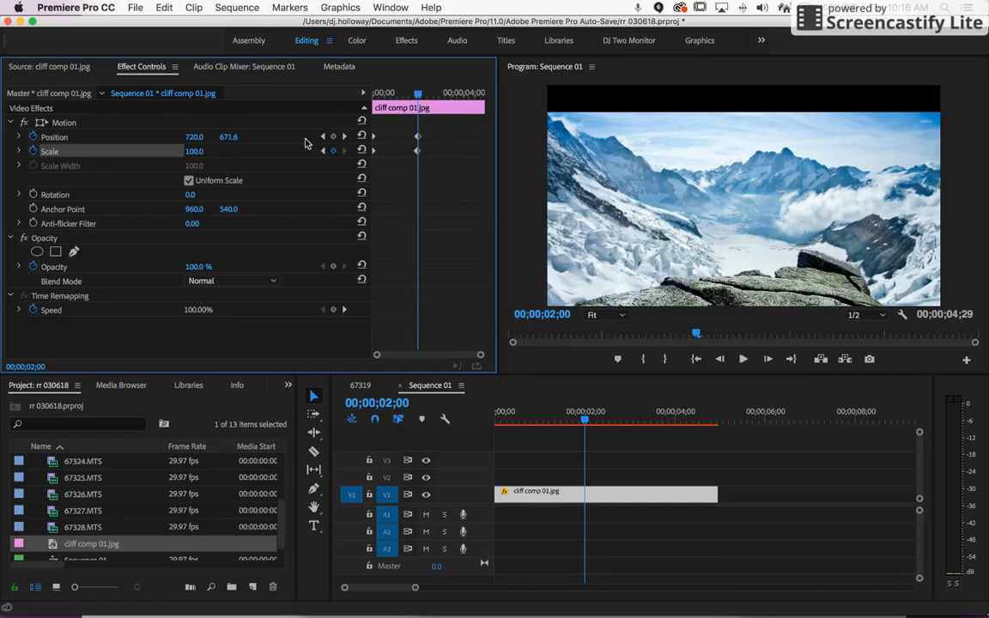
pyautogui.click(230, 136)
pyautogui.write('540')
pyautogui.press('Return')
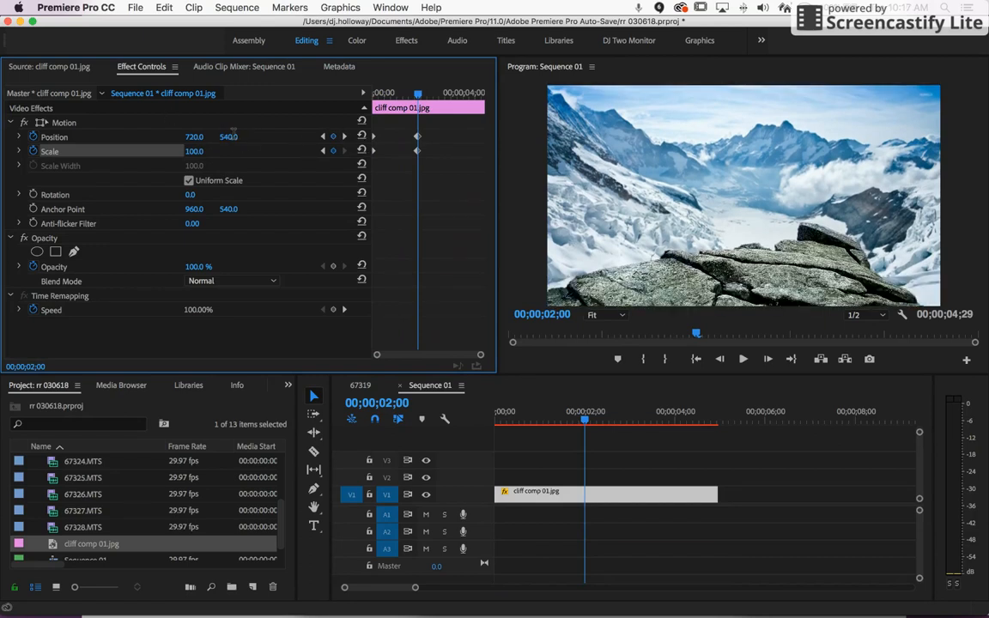
# Step: Play the combined Position and Scale animation from the start of the clip past the two-second keyframes
pyautogui.moveTo(584, 419); pyautogui.dragTo(439, 425)
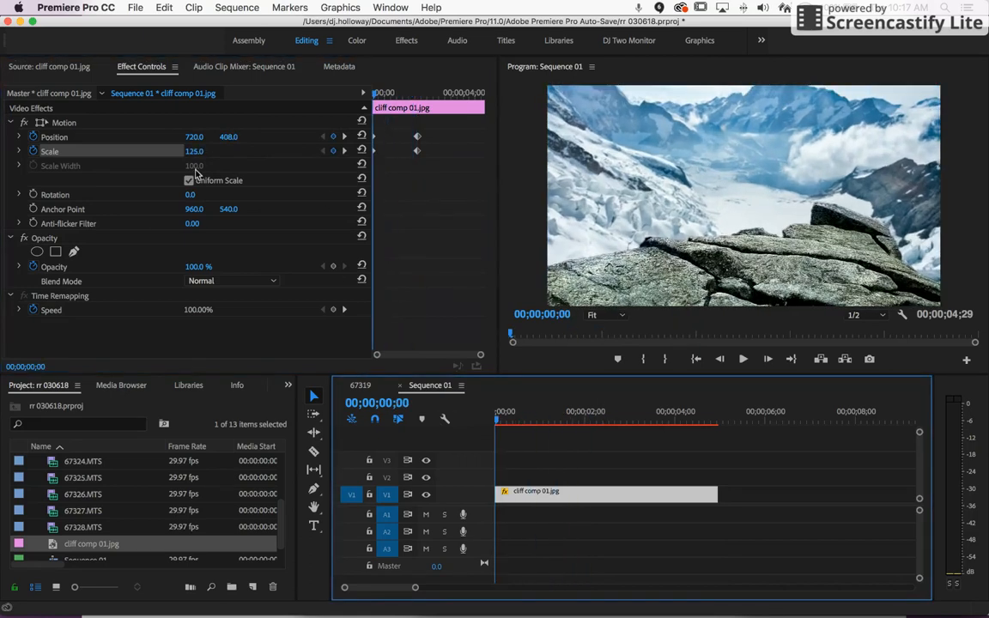
pyautogui.press('space')
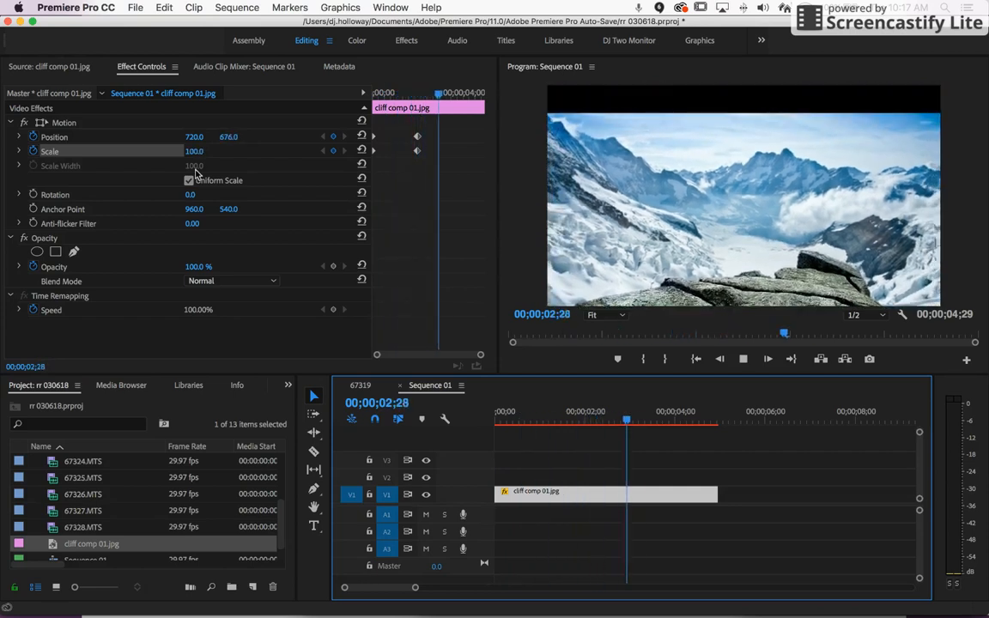
pyautogui.press('space')
# Step: Remove the extra Position keyframe at 00;00;02;01, keeping the one at 00;00;02;00
pyautogui.click(324, 136)
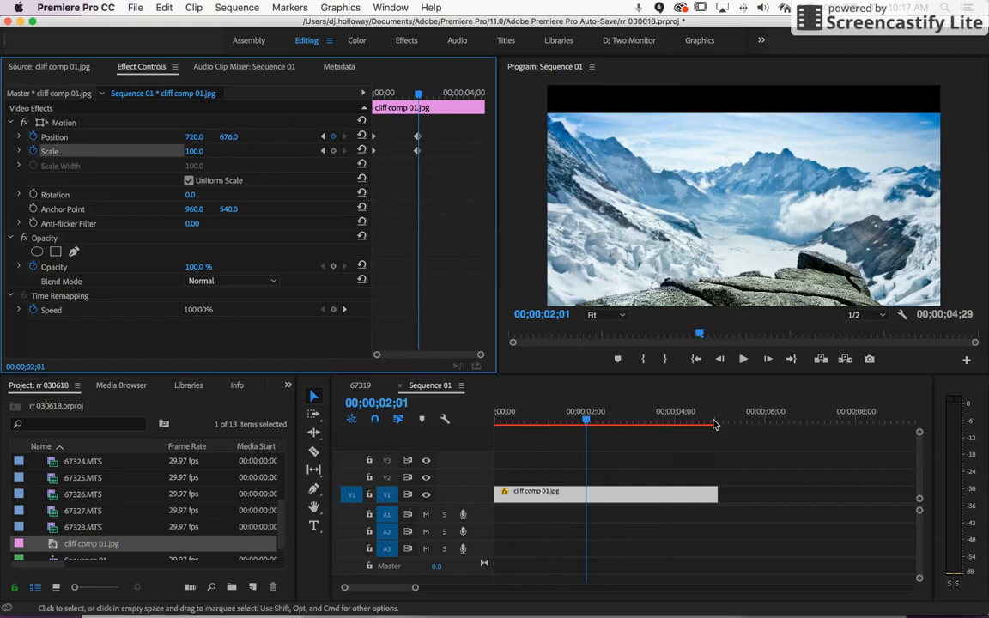
pyautogui.click(324, 137)
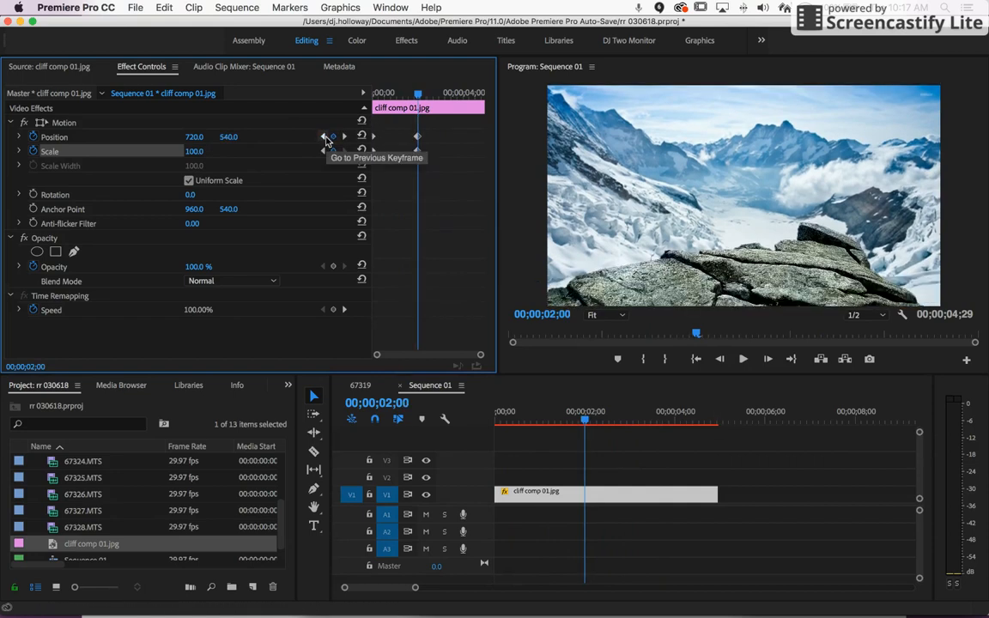
pyautogui.press('=')
pyautogui.press('=')
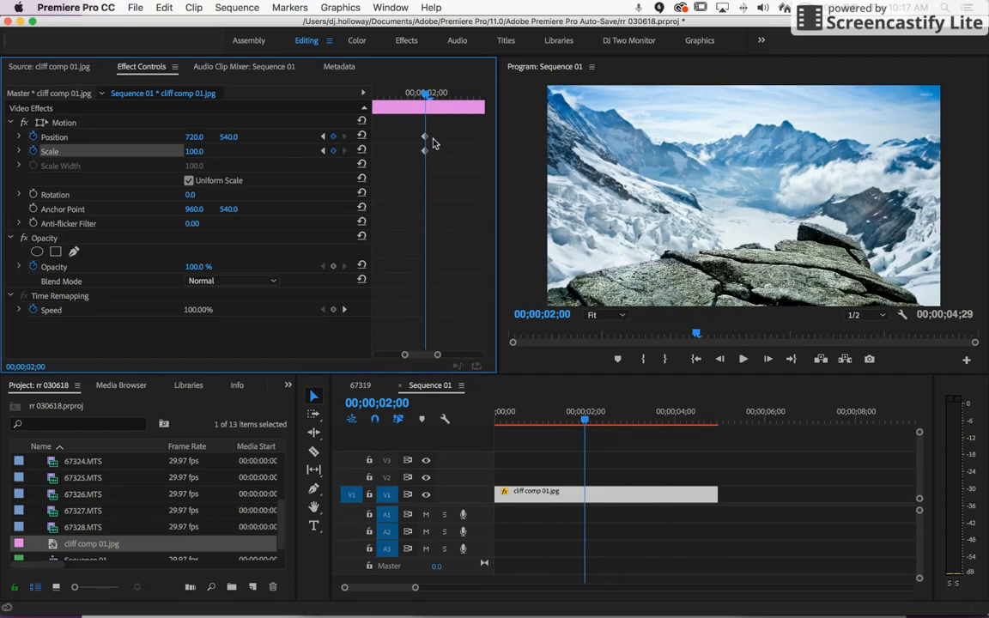
# Step: Play the corrected pan and zoom from the start and return the playhead to the clip's first frame
pyautogui.moveTo(427, 93); pyautogui.dragTo(207, 107)
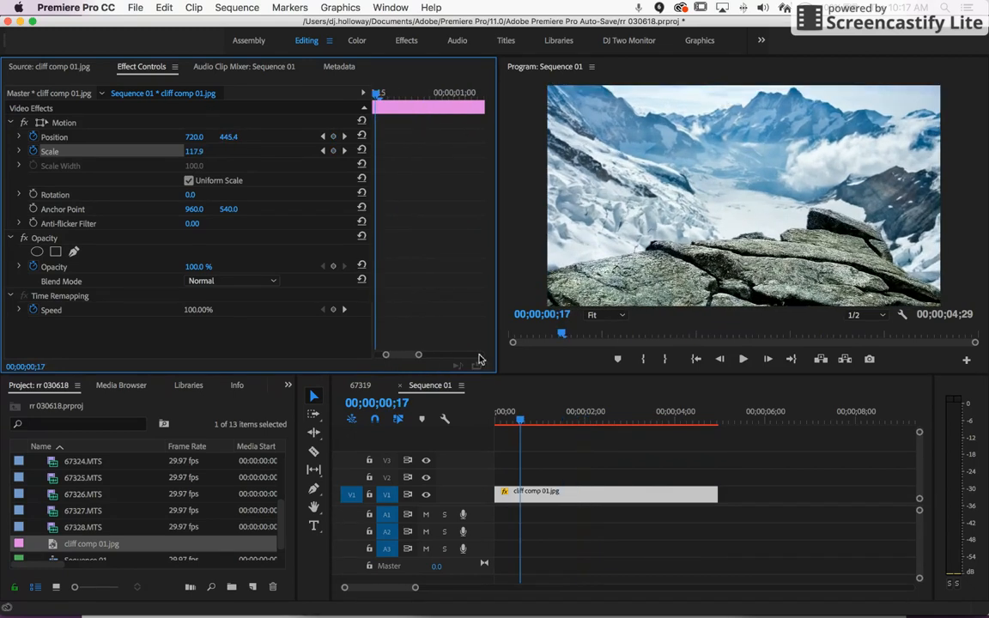
pyautogui.moveTo(509, 410); pyautogui.dragTo(454, 419)
pyautogui.press('space')
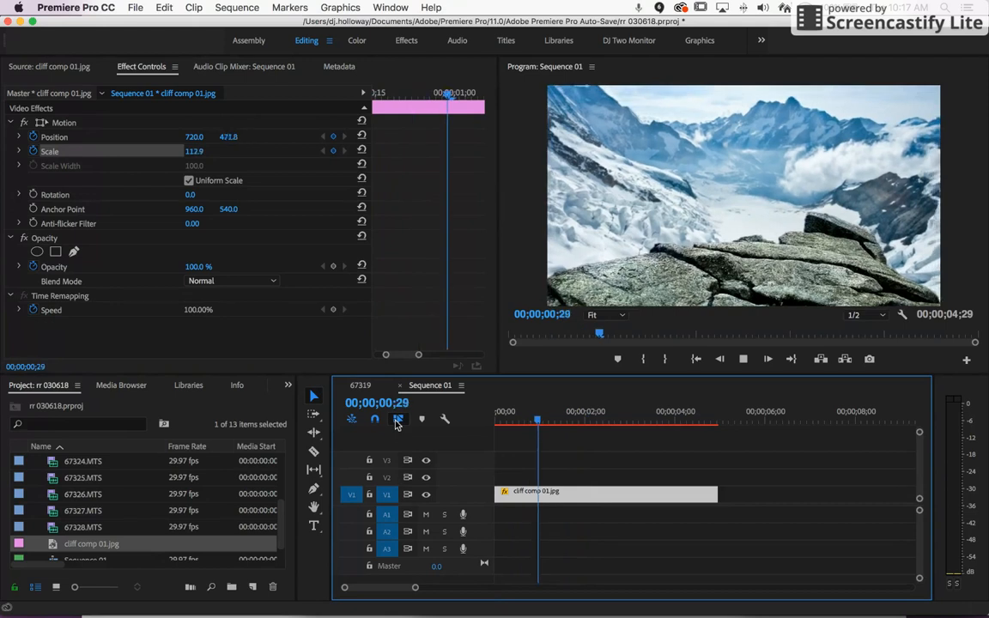
pyautogui.click(642, 420)
pyautogui.moveTo(641, 421); pyautogui.dragTo(468, 426)
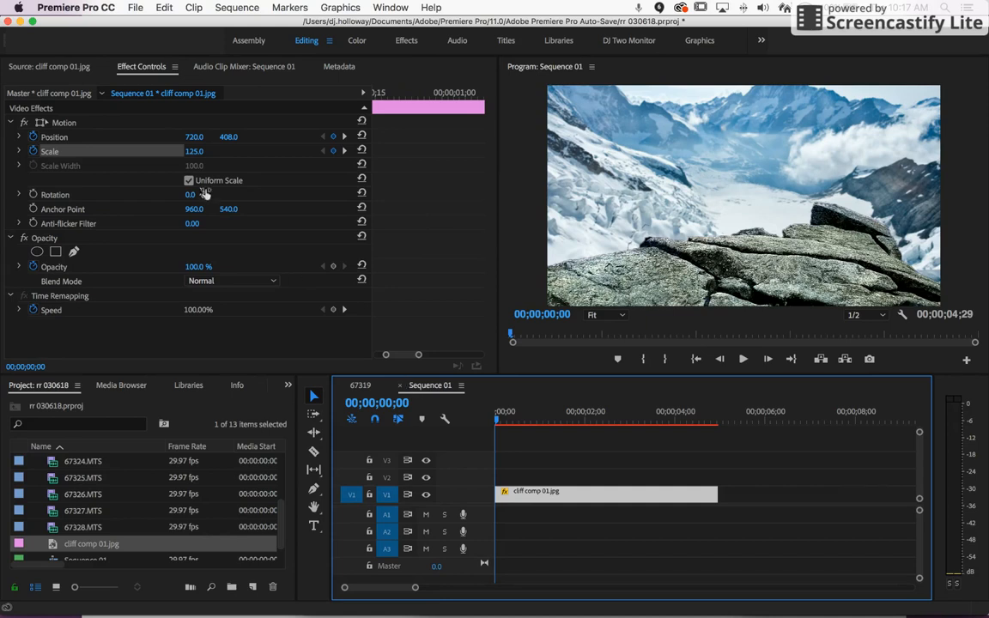
# Step: Enable Rotation keyframing with -17° at the clip's start and add a 46° Rotation keyframe at 00;00;01;15
pyautogui.click(34, 196)
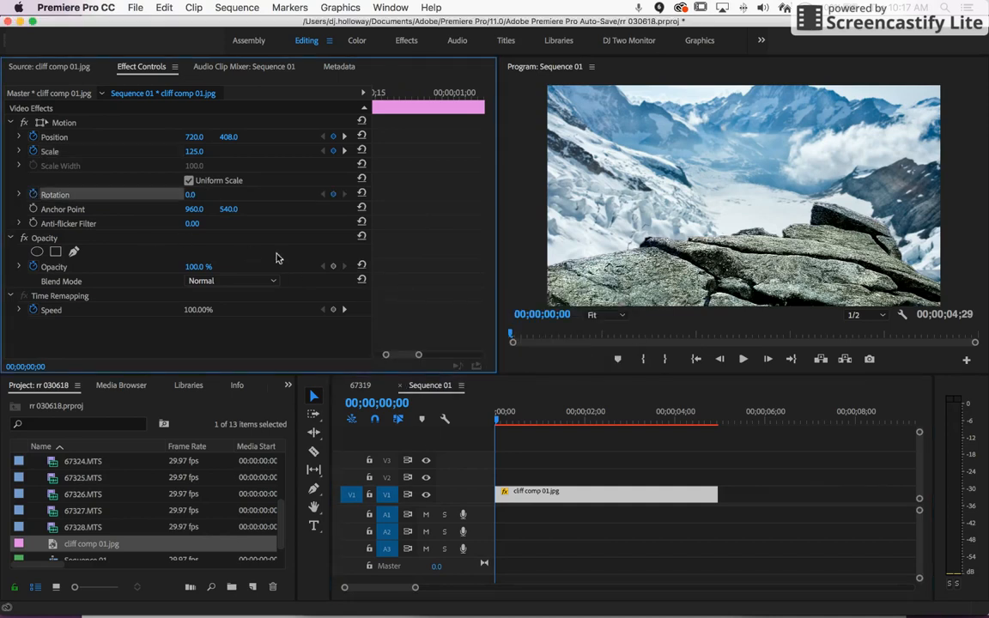
pyautogui.click(188, 194)
pyautogui.write('-17')
pyautogui.press('Return')
pyautogui.moveTo(530, 420); pyautogui.dragTo(442, 426)
pyautogui.click(422, 227)
pyautogui.press('\\')
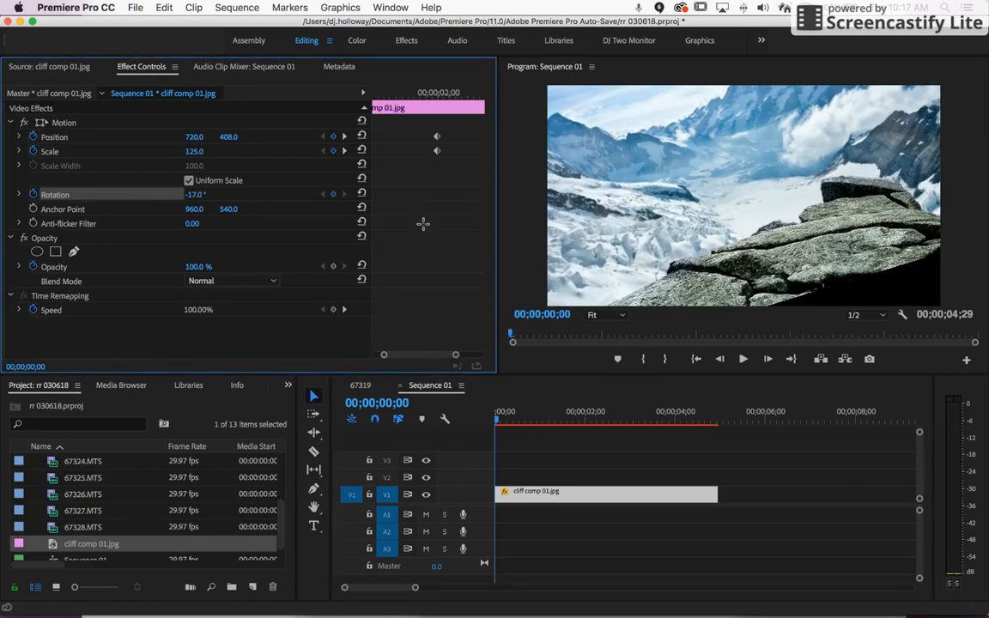
pyautogui.moveTo(515, 421); pyautogui.dragTo(562, 419)
pyautogui.moveTo(196, 196); pyautogui.dragTo(250, 195)
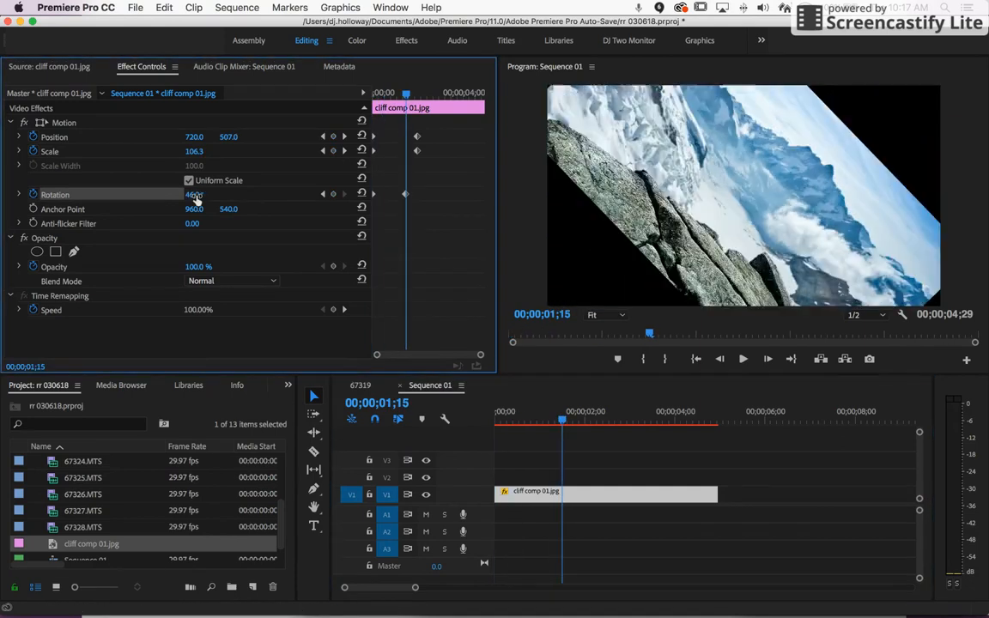
# Step: Play the Position, Scale and Rotation animation repeatedly from the start, ending with the playhead at the clip's first frame
pyautogui.moveTo(568, 416); pyautogui.dragTo(448, 435)
pyautogui.press('space')
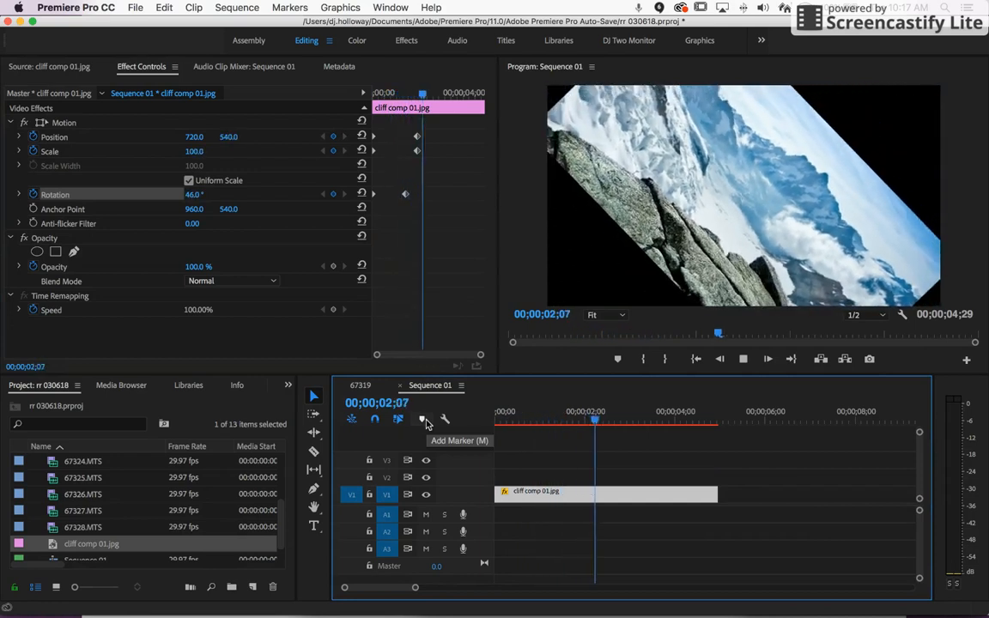
pyautogui.press('space')
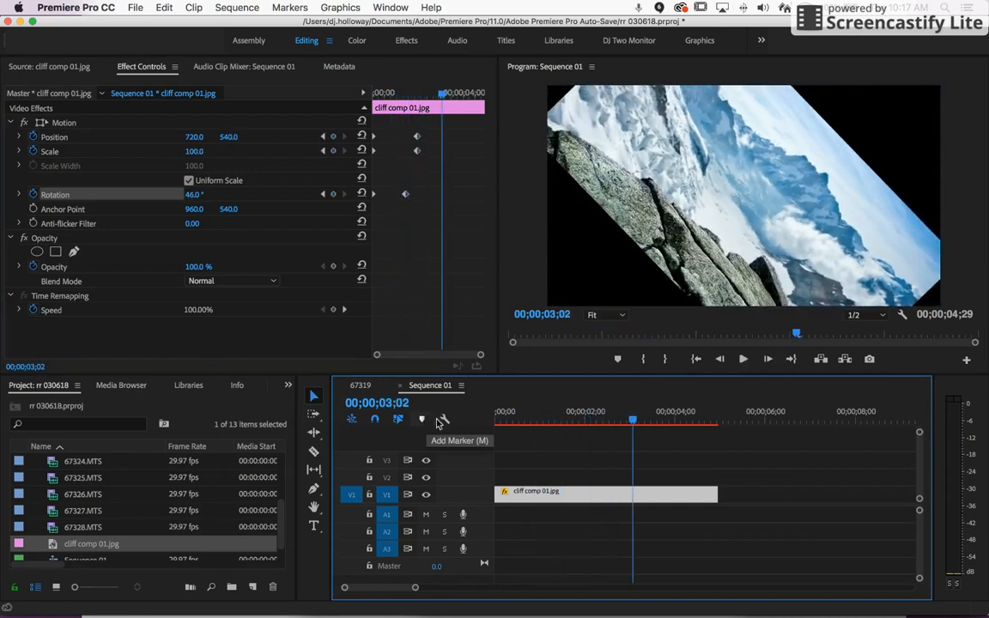
pyautogui.press('Home')
pyautogui.press('space')
pyautogui.press('Home')
pyautogui.press('space')
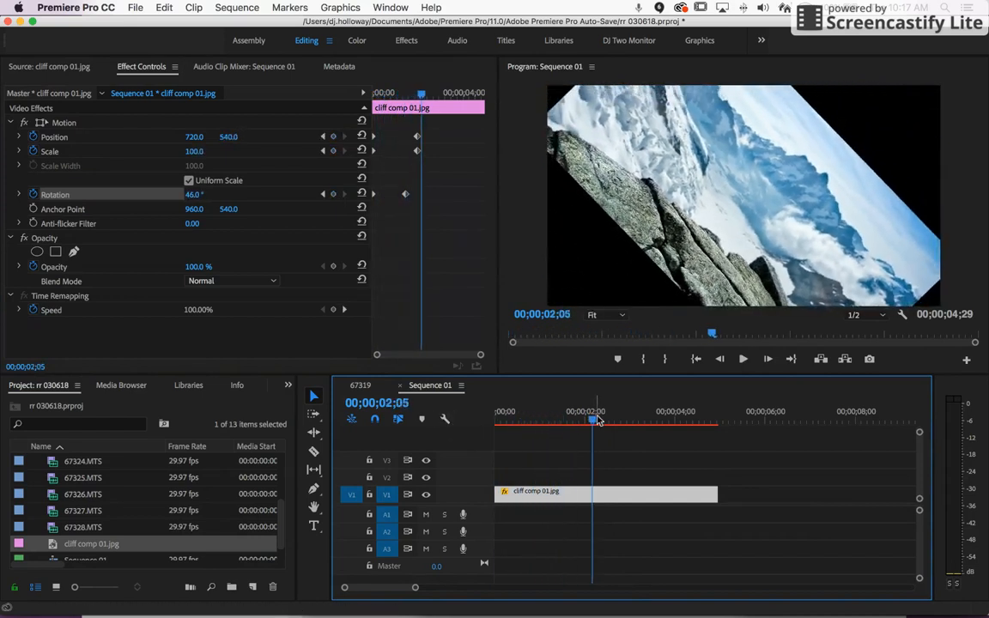
pyautogui.press('Home')
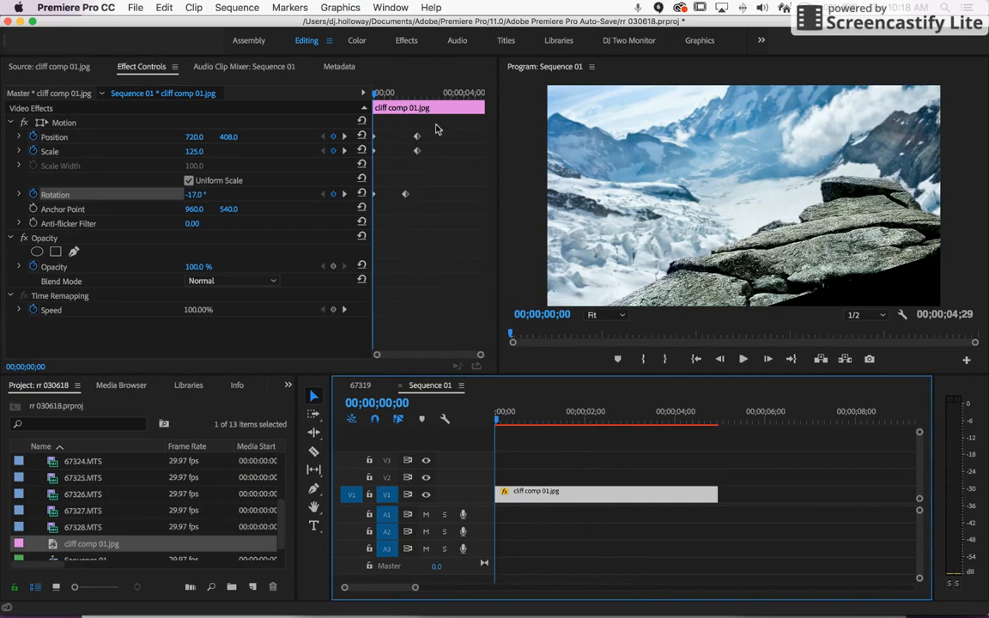
# Step: Select all Position, Scale and Rotation keyframes and apply Ease In temporal interpolation to them
pyautogui.moveTo(436, 127); pyautogui.dragTo(347, 202)
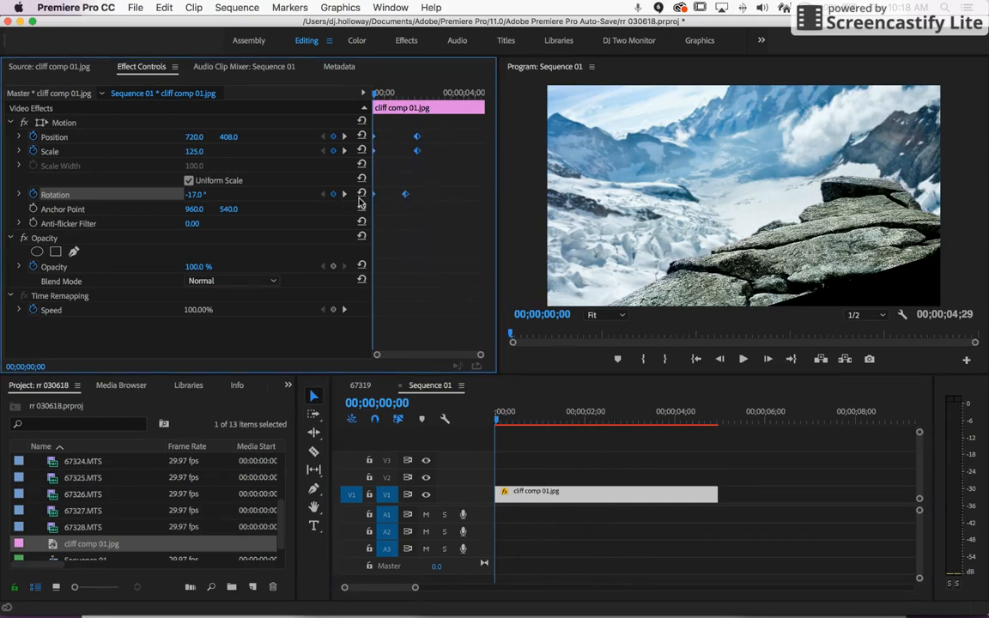
pyautogui.rightClick(418, 139)
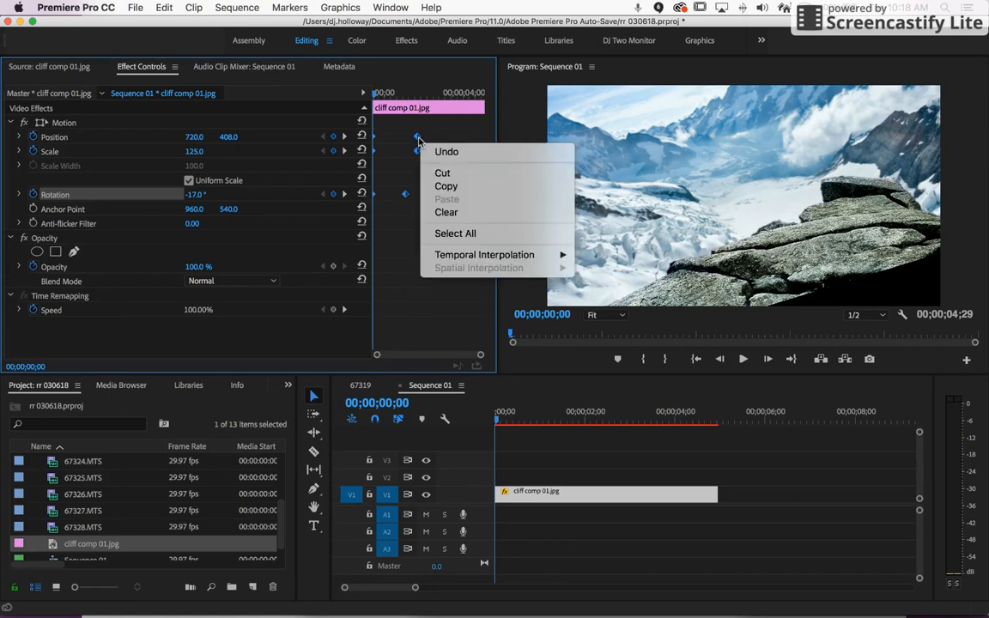
pyautogui.moveTo(516, 257)
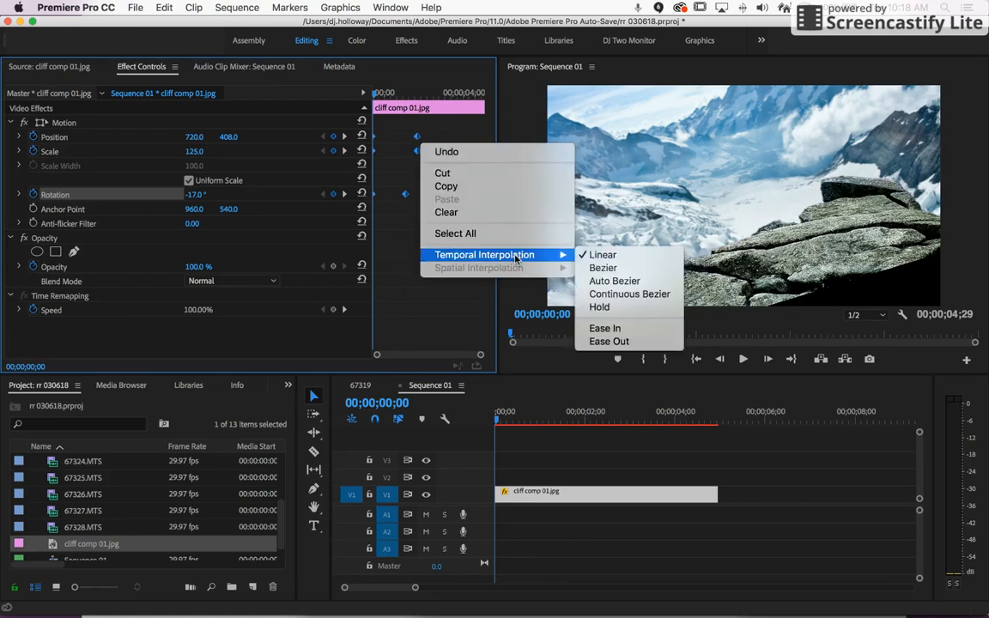
pyautogui.click(650, 331)
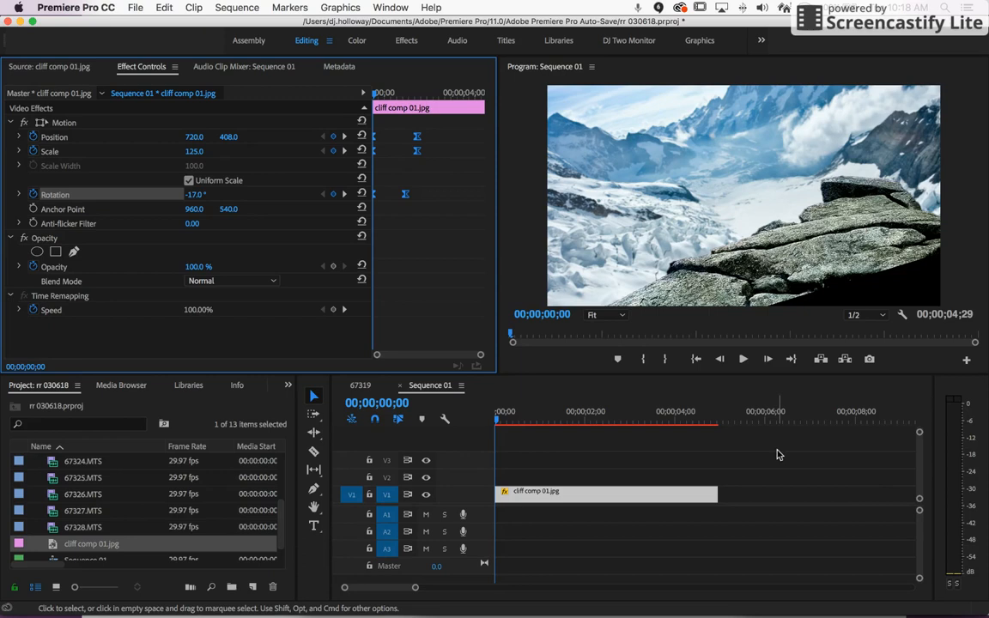
# Step: Play the eased animation repeatedly from the start and reselect the cliff comp 01.jpg clip in the sequence
pyautogui.press('space')
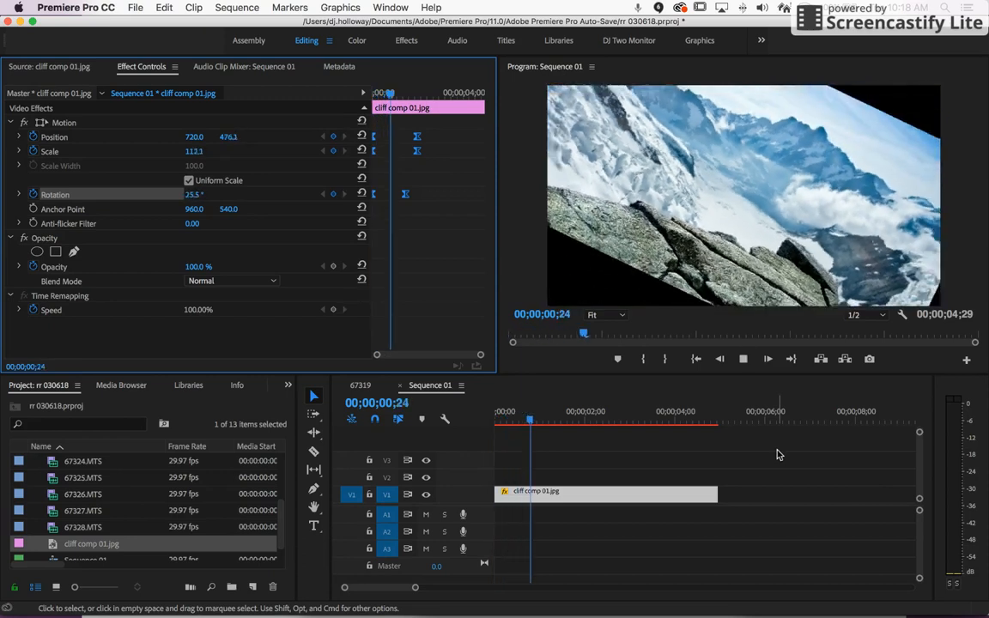
pyautogui.press('space')
pyautogui.moveTo(573, 416); pyautogui.dragTo(464, 427)
pyautogui.press('space')
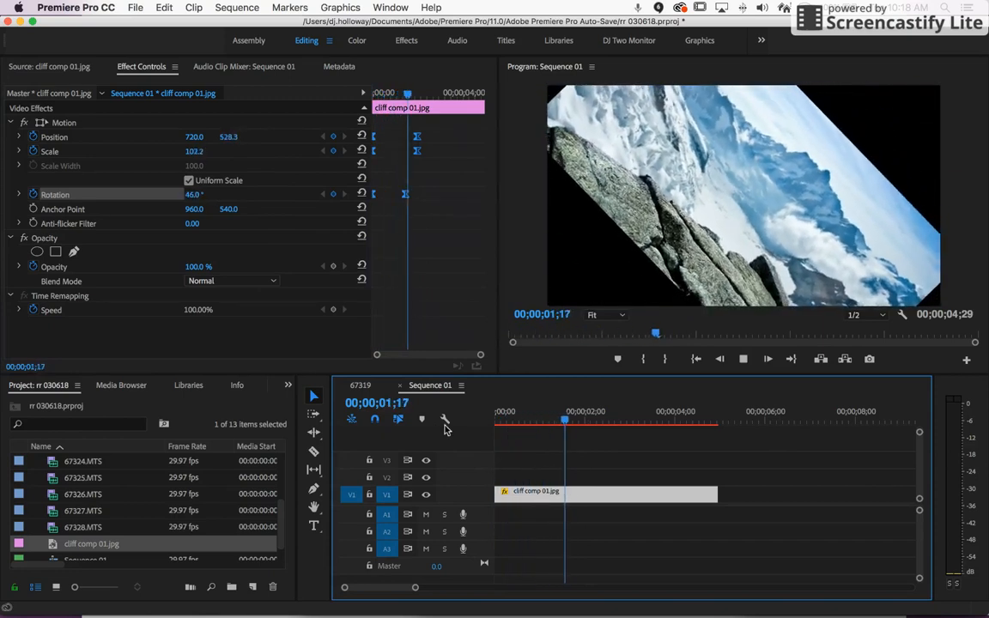
pyautogui.press('space')
pyautogui.press('Home')
pyautogui.press('space')
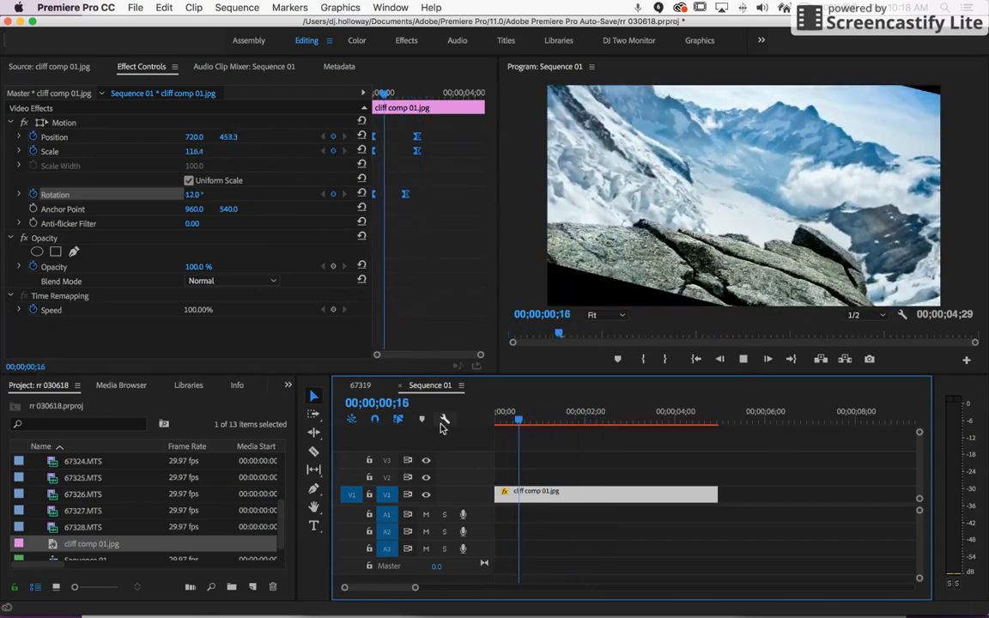
pyautogui.press('space')
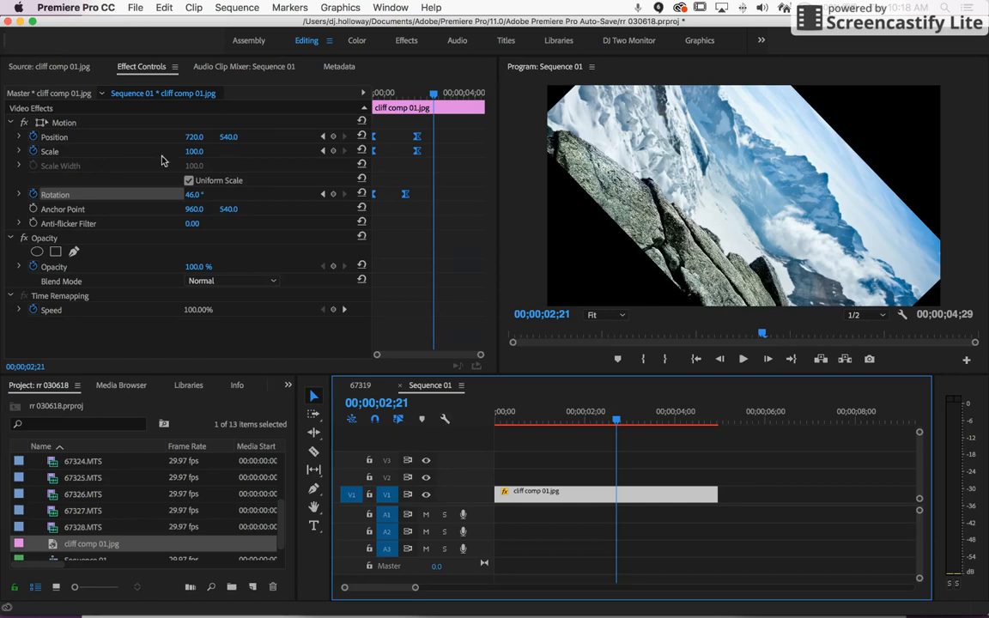
pyautogui.click(573, 480)
pyautogui.click(573, 495)
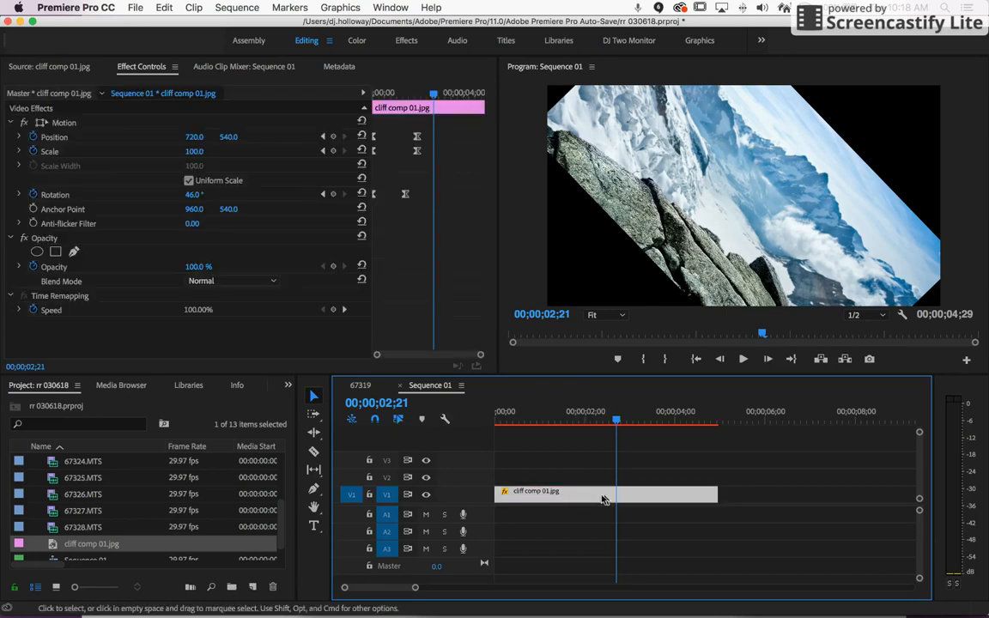